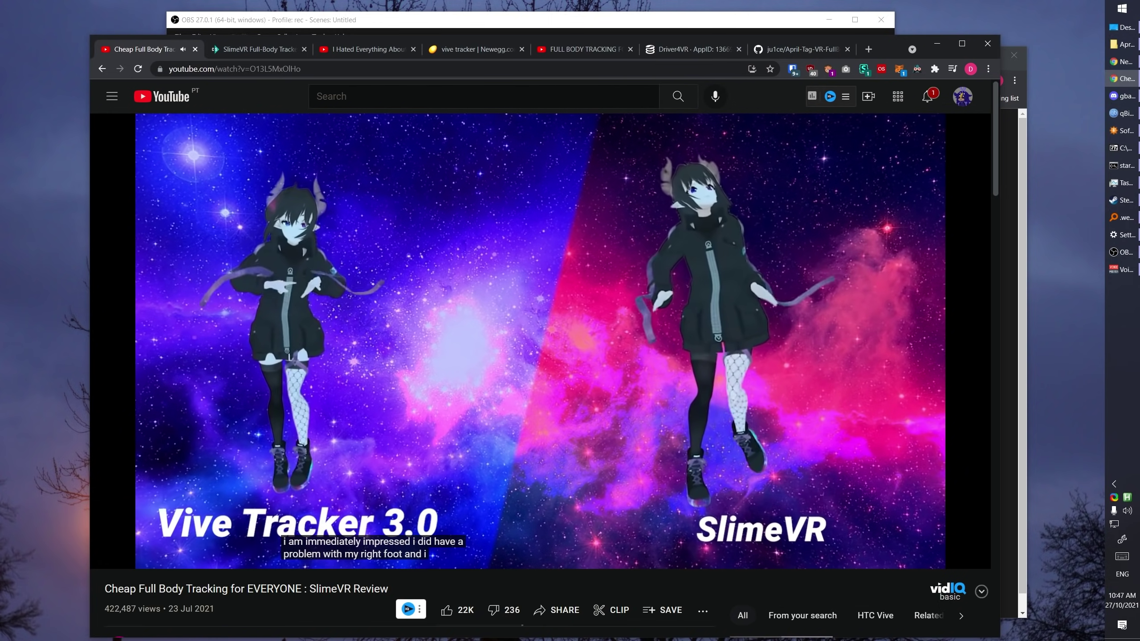
Cycle through the SlimeVR tracker, Vive tracker Newegg listing and Kinect Solo product tabs
mouse_move(296, 218)
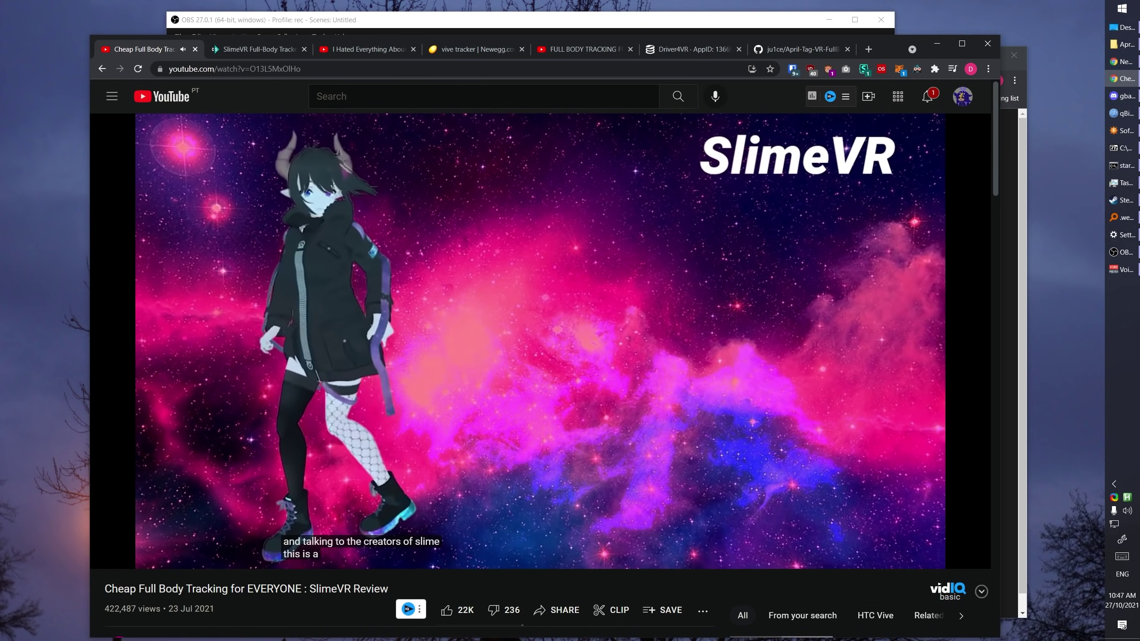
key(ctrl+Tab)
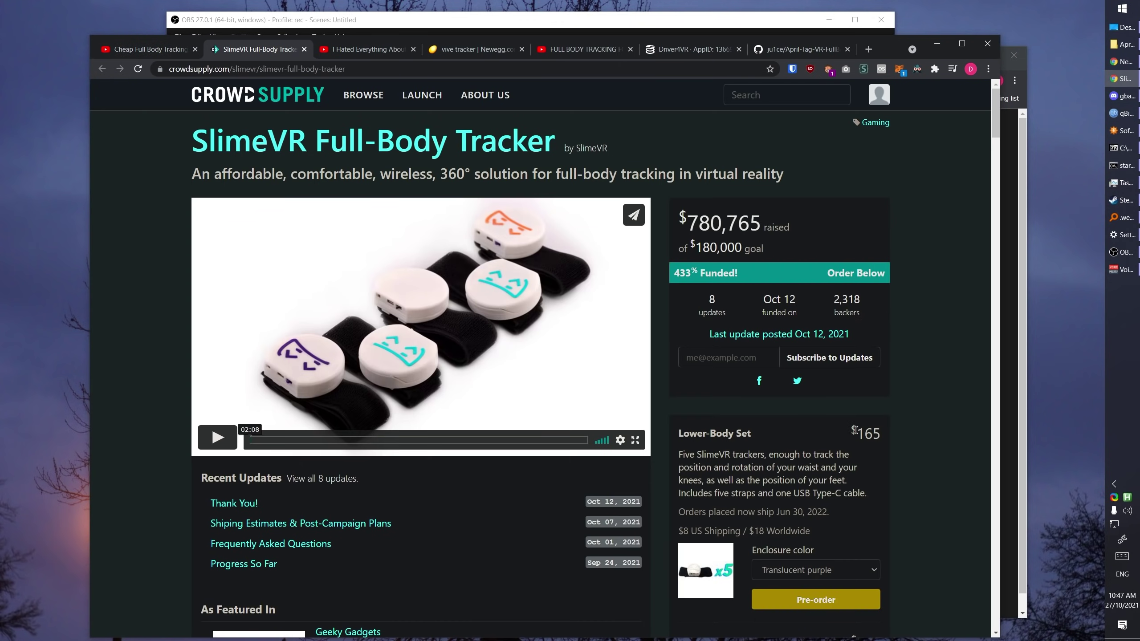
key(ctrl+Tab)
key(ctrl+Tab)
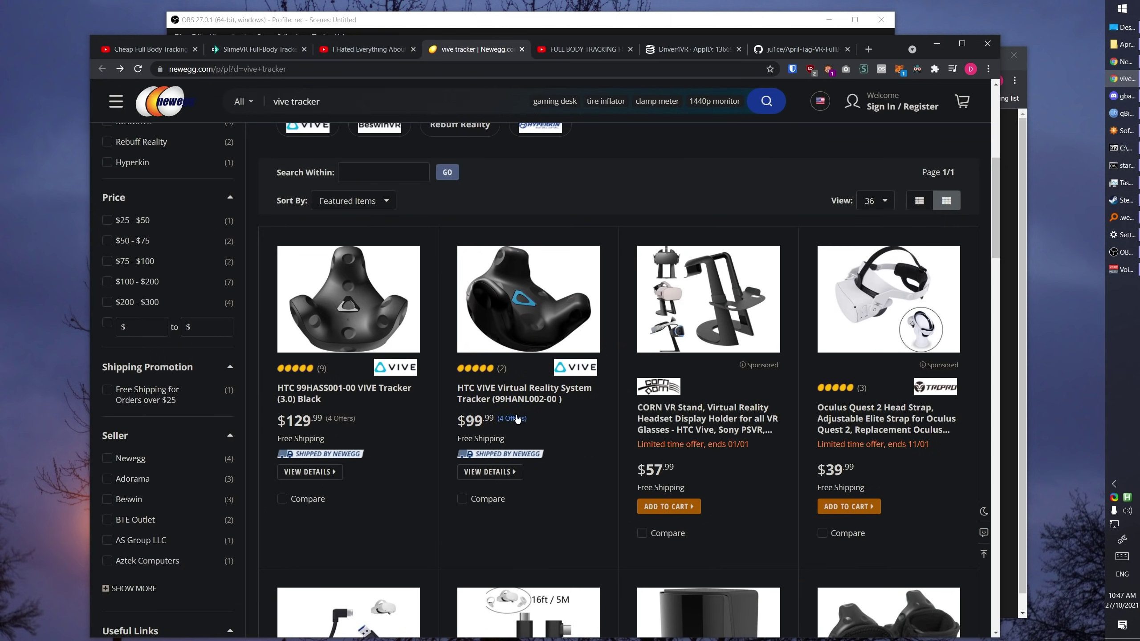
key(ctrl+shift+Tab)
key(ctrl+shift+Tab)
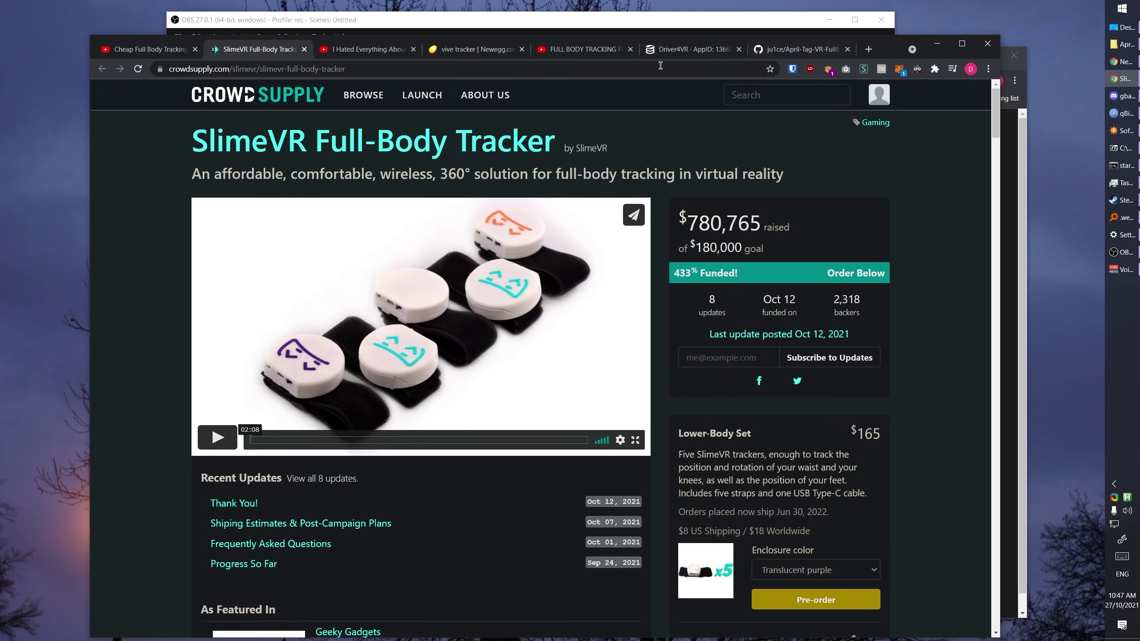
key(ctrl+shift+t)
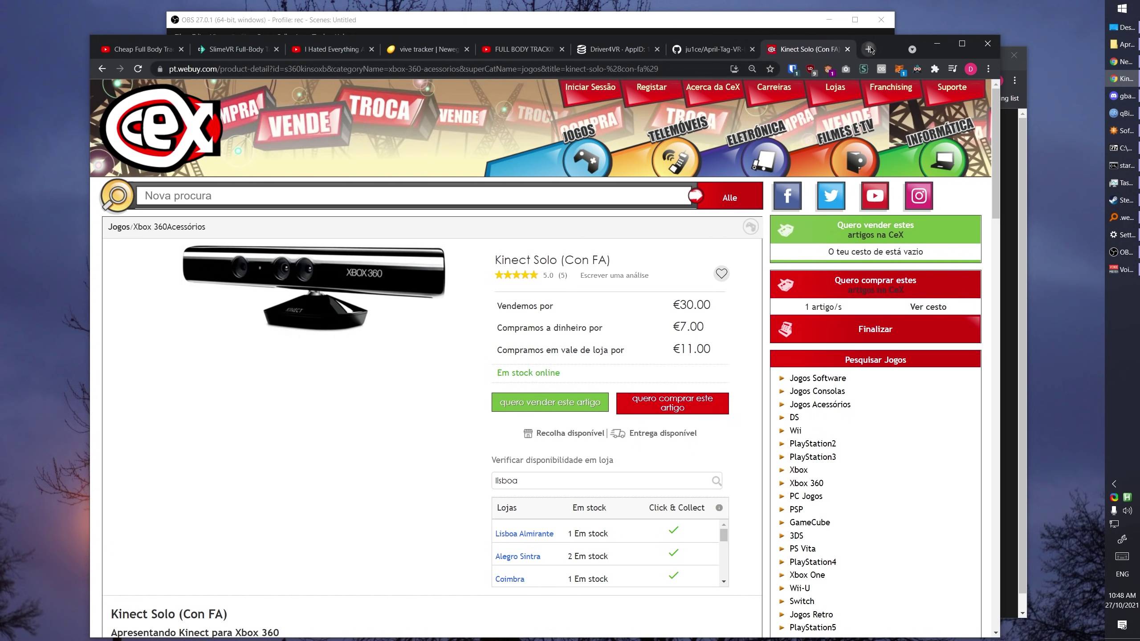
Reopen the Cheap Full Body VR Tracking video and rewind it to 4:51
click(869, 49)
key(ctrl+shift+t)
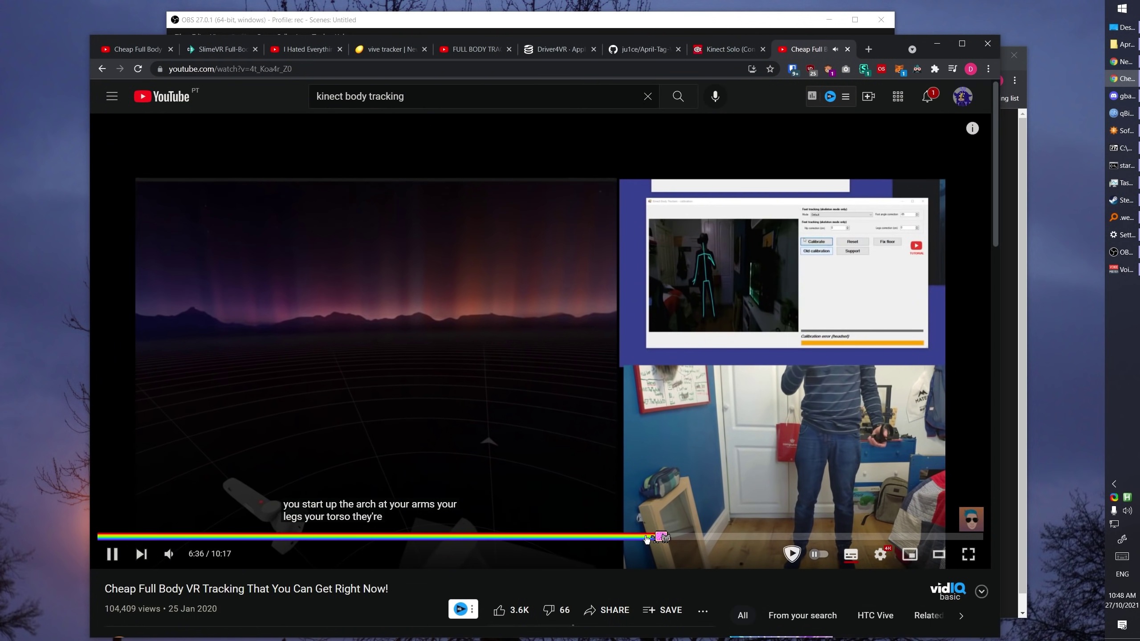
click(512, 537)
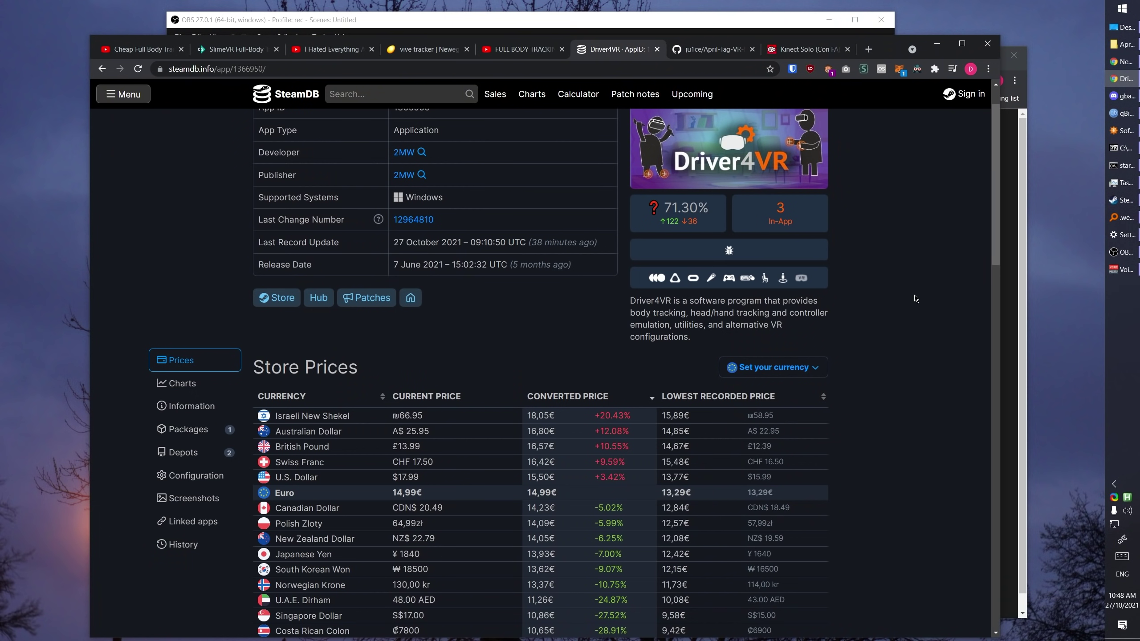
Scroll through Driver4VR's SteamDB page, then move to the FULL BODY TRACKING FOR UNDER 12$ video
scroll(915, 298, up, 1)
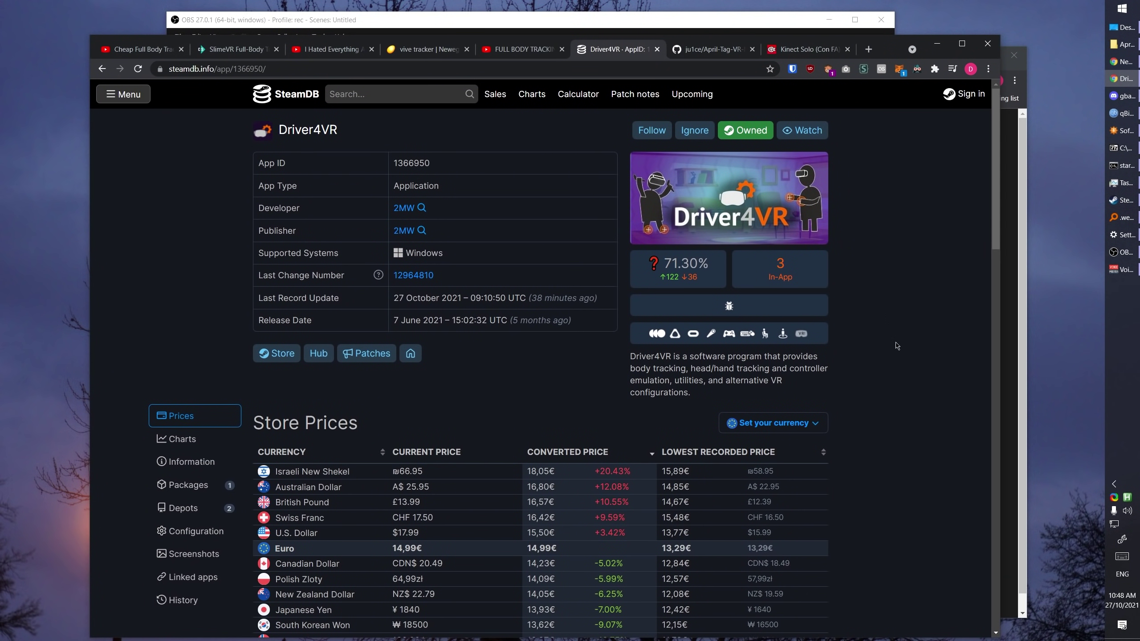
scroll(523, 444, down, 2)
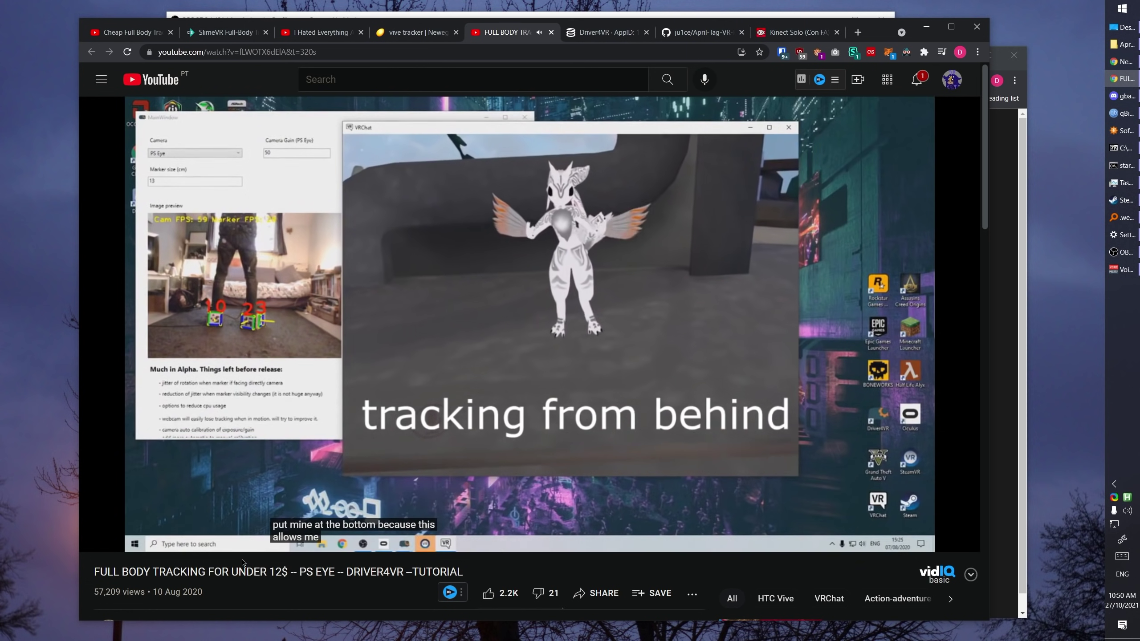
mouse_move(360, 523)
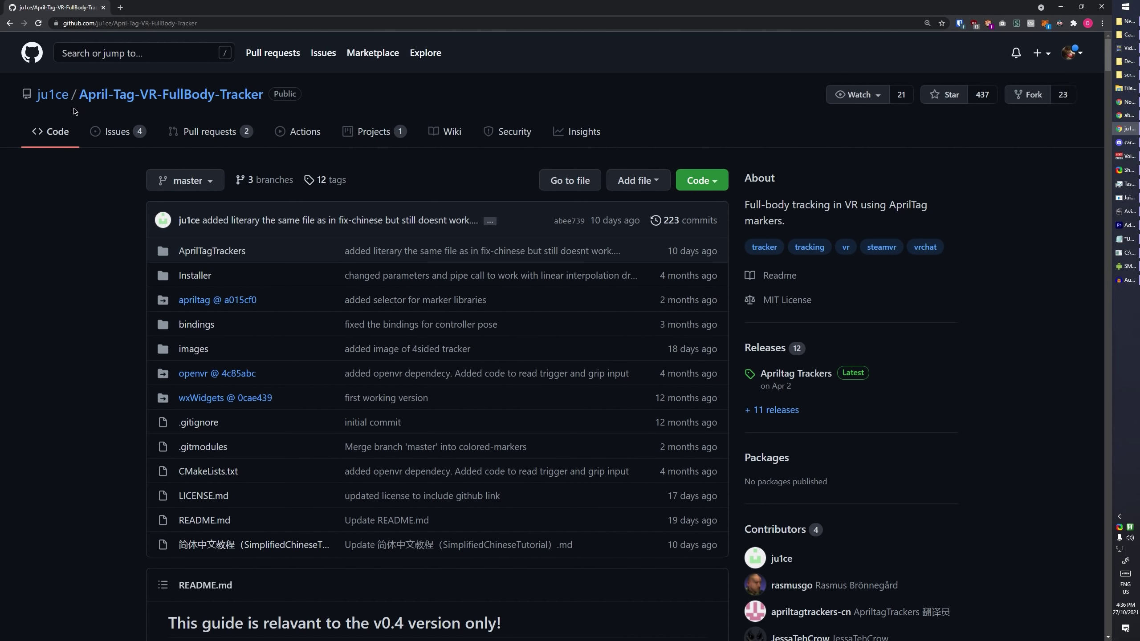
drag(76, 106, 266, 106)
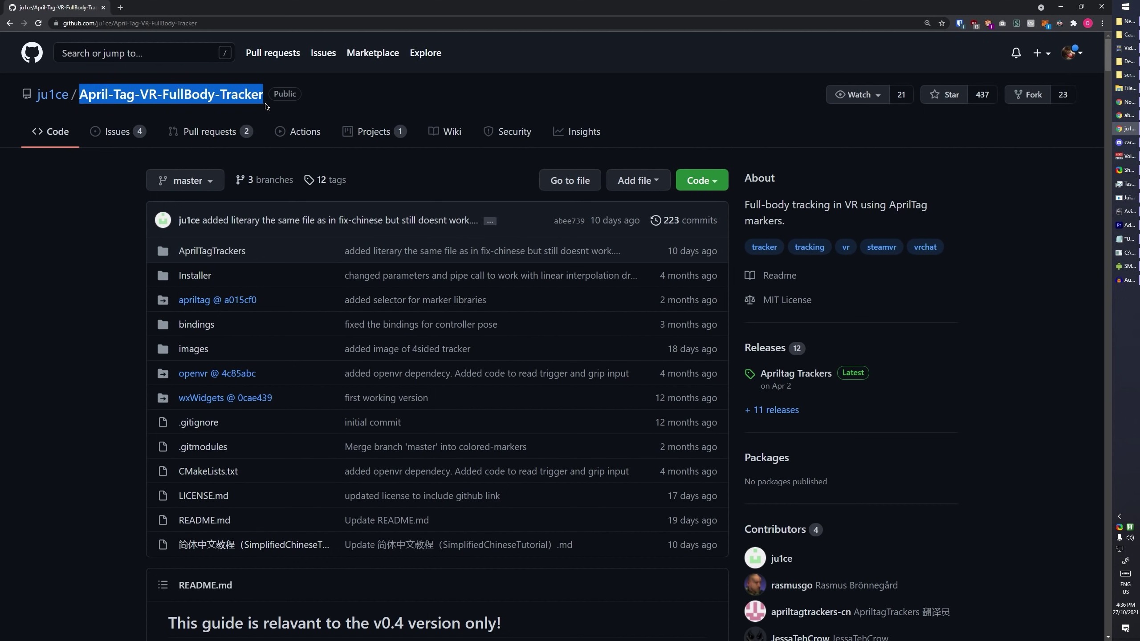
click(119, 166)
scroll(118, 187, down, 5)
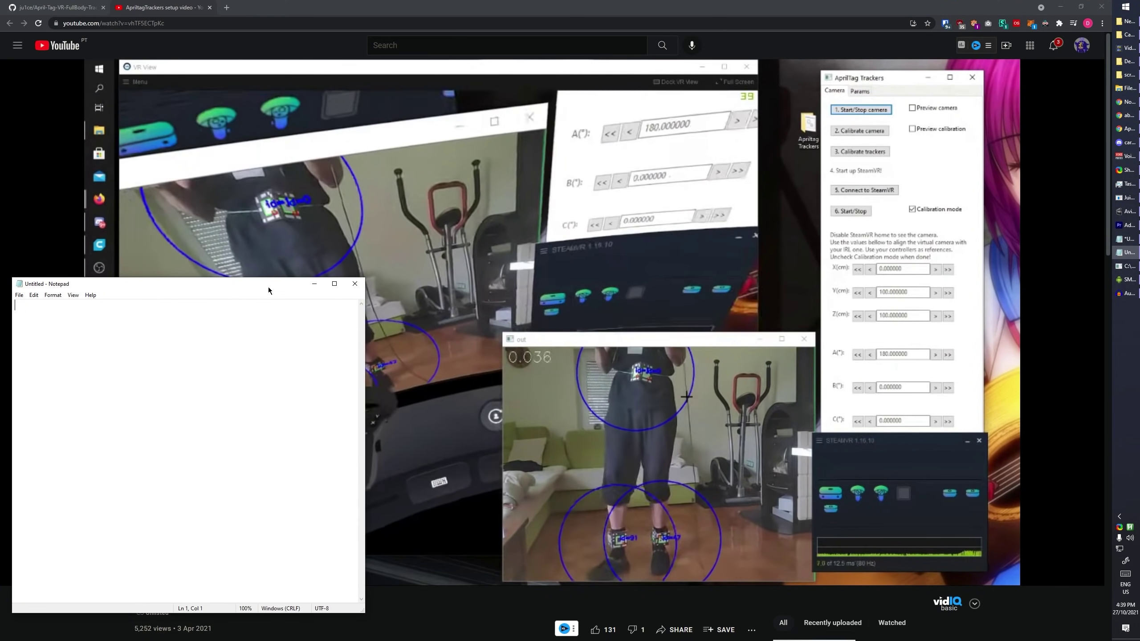
drag(268, 287, 392, 352)
text(tr)
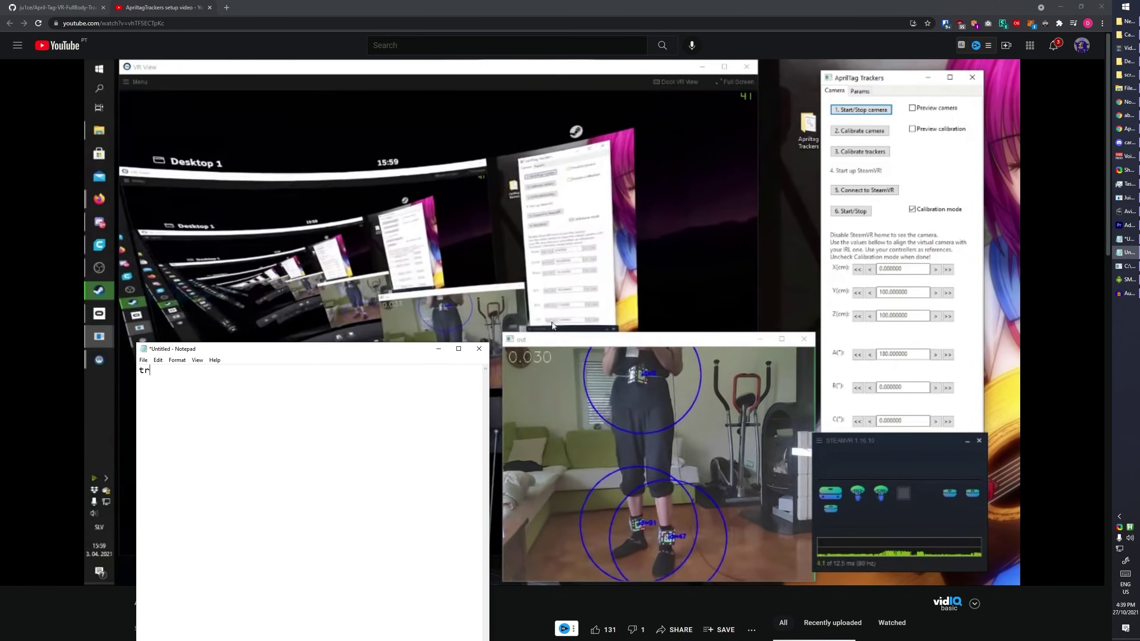
text(acker on their hip -)
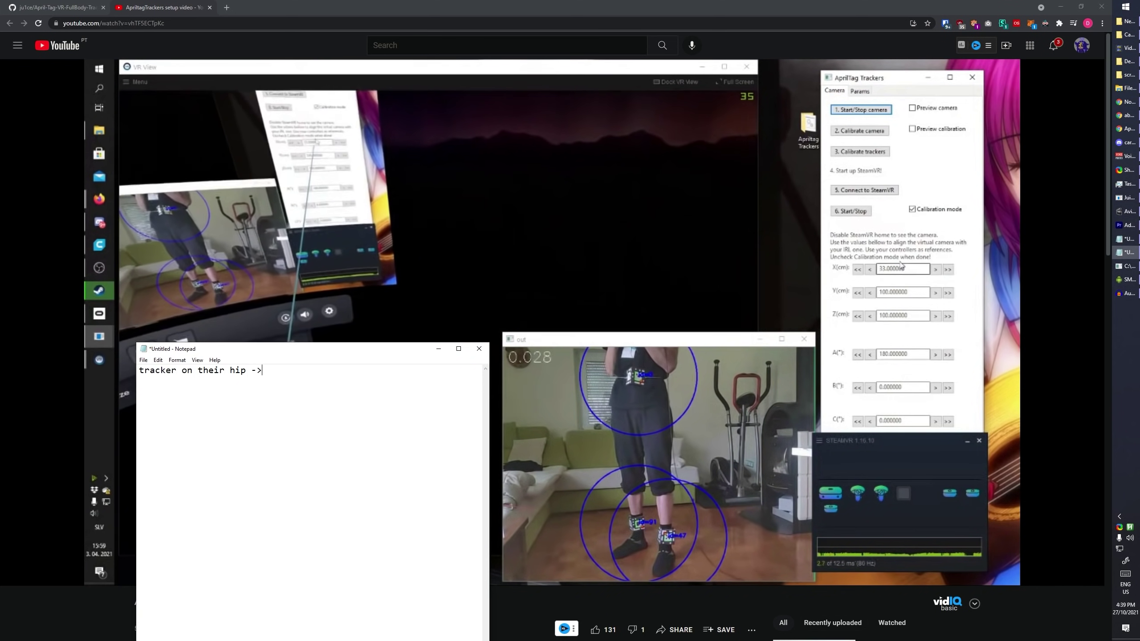
text(>)
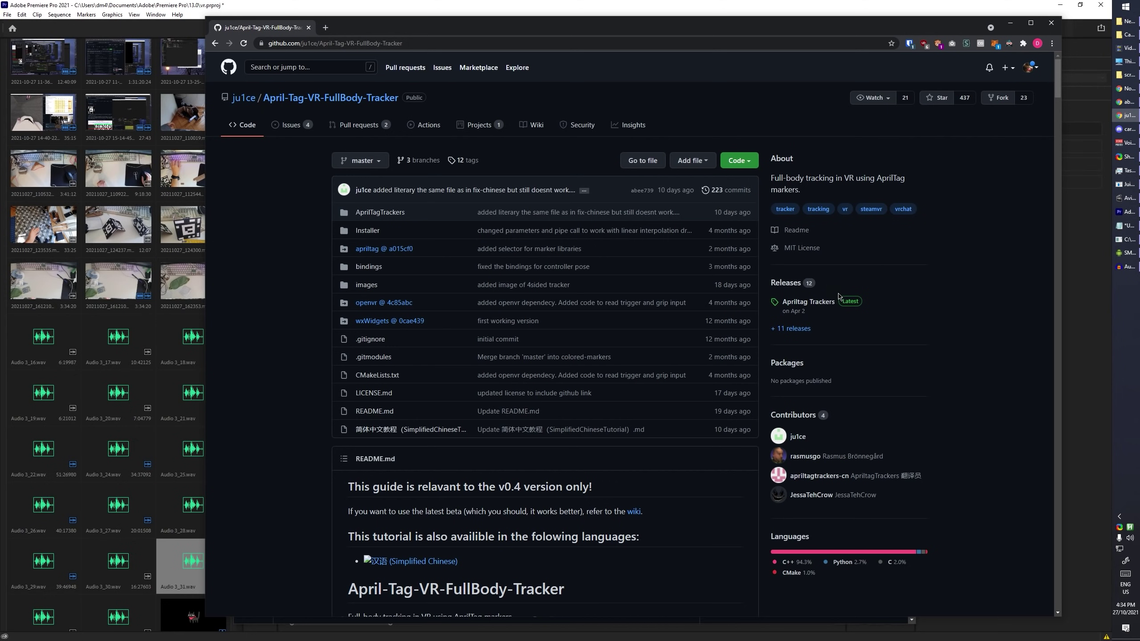
Save ApriltagTrackers-v0.5.5.Beta.zip from the latest beta release's assets on GitHub
click(785, 282)
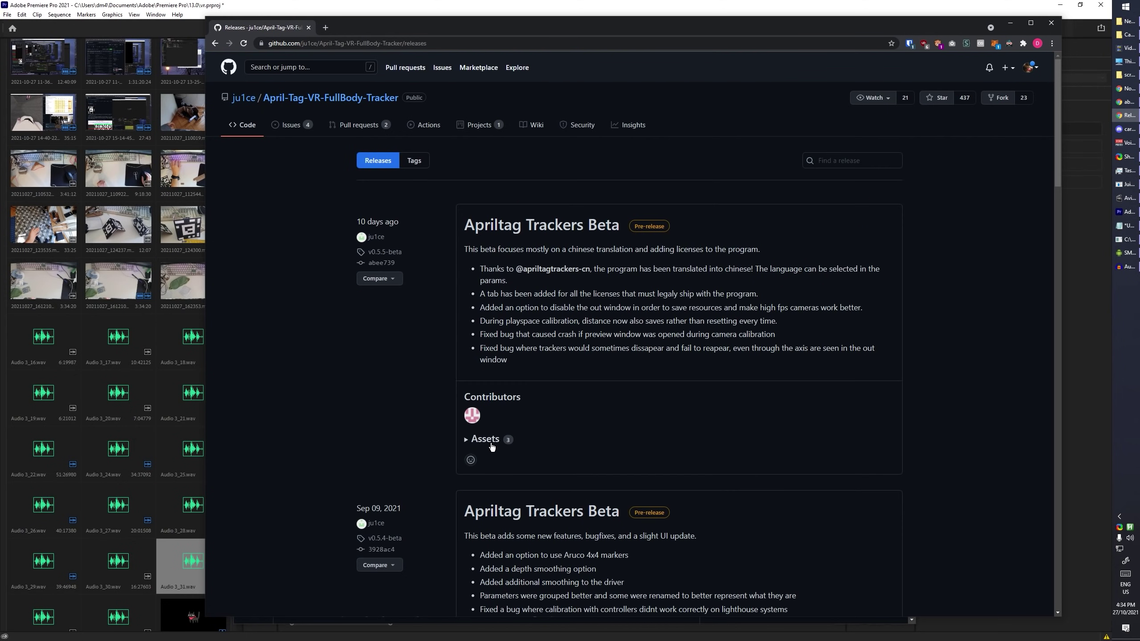
click(492, 446)
click(579, 467)
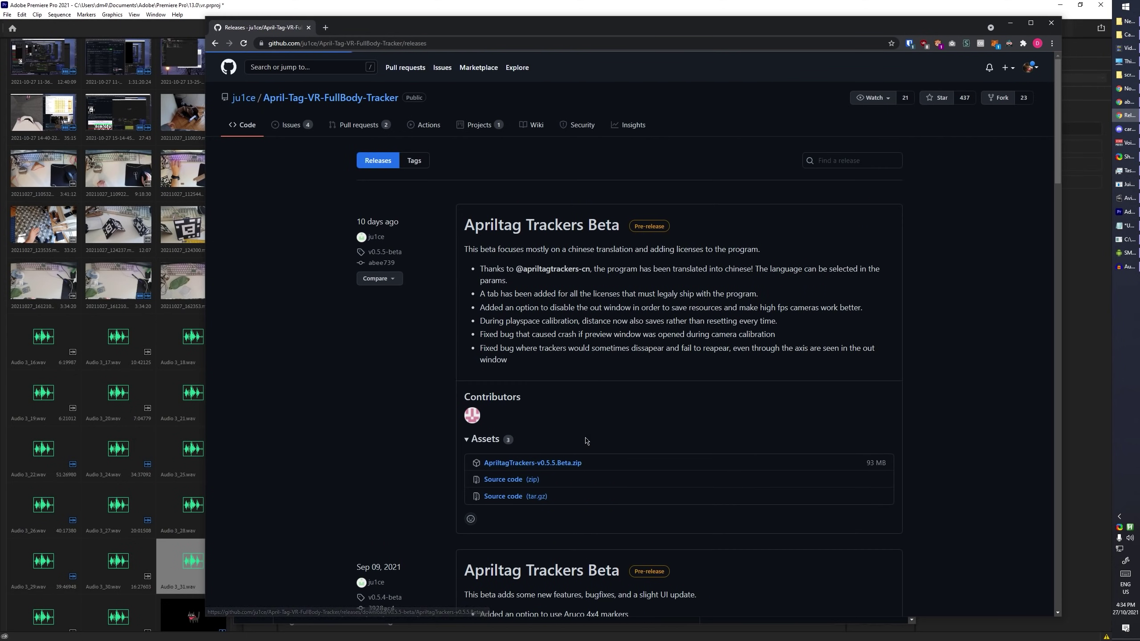
click(517, 265)
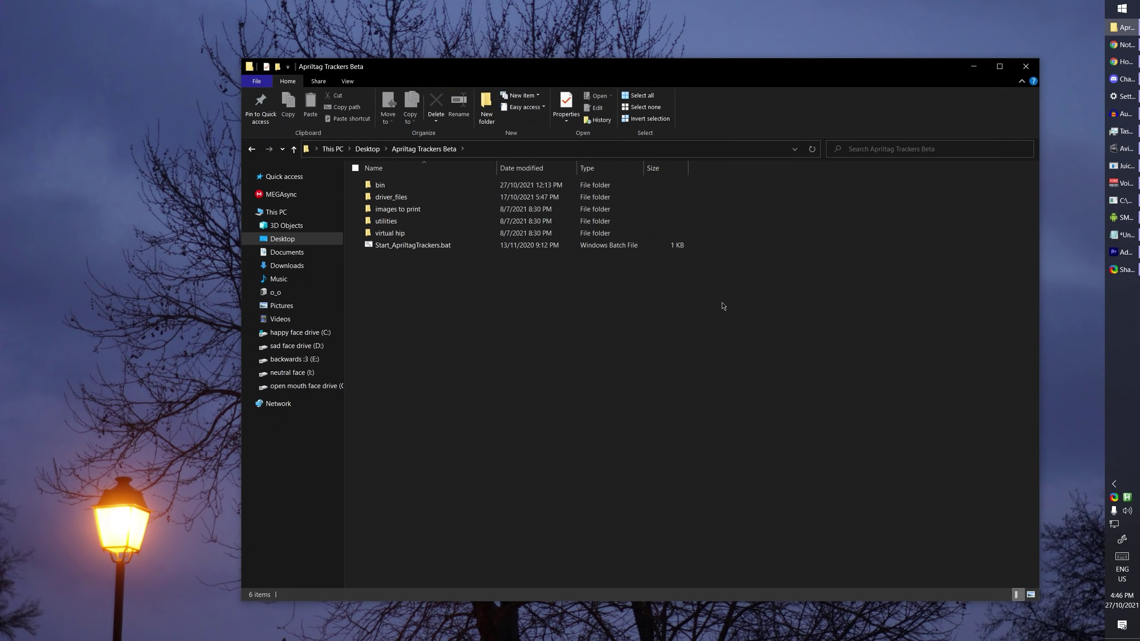
Open apriltags_front_450.pdf from the images to print folder
double_click(437, 210)
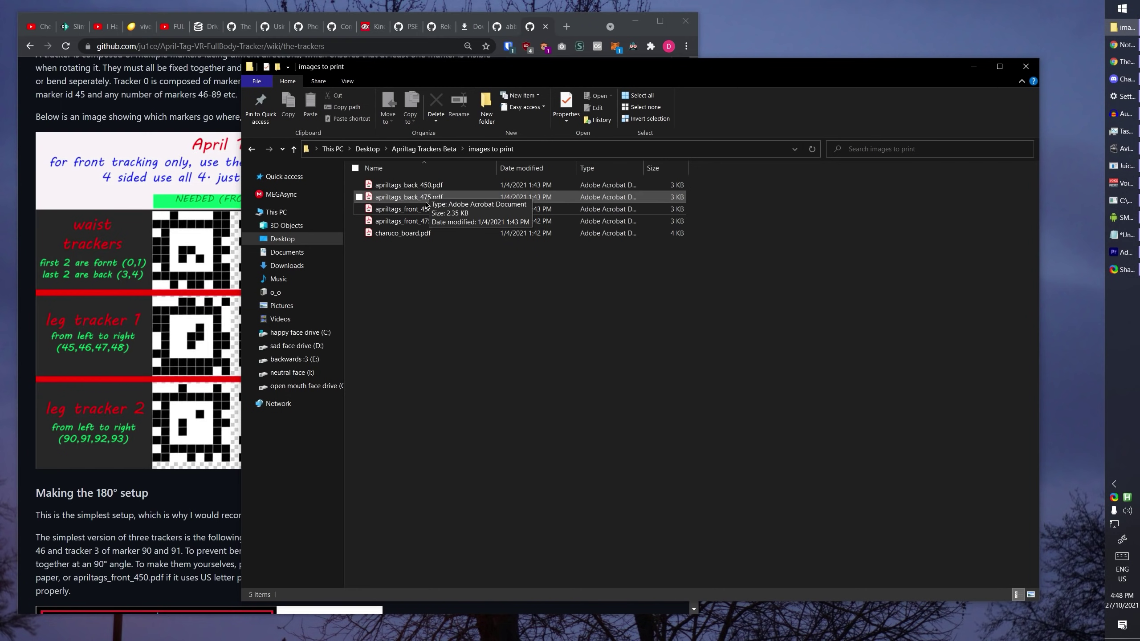
double_click(404, 209)
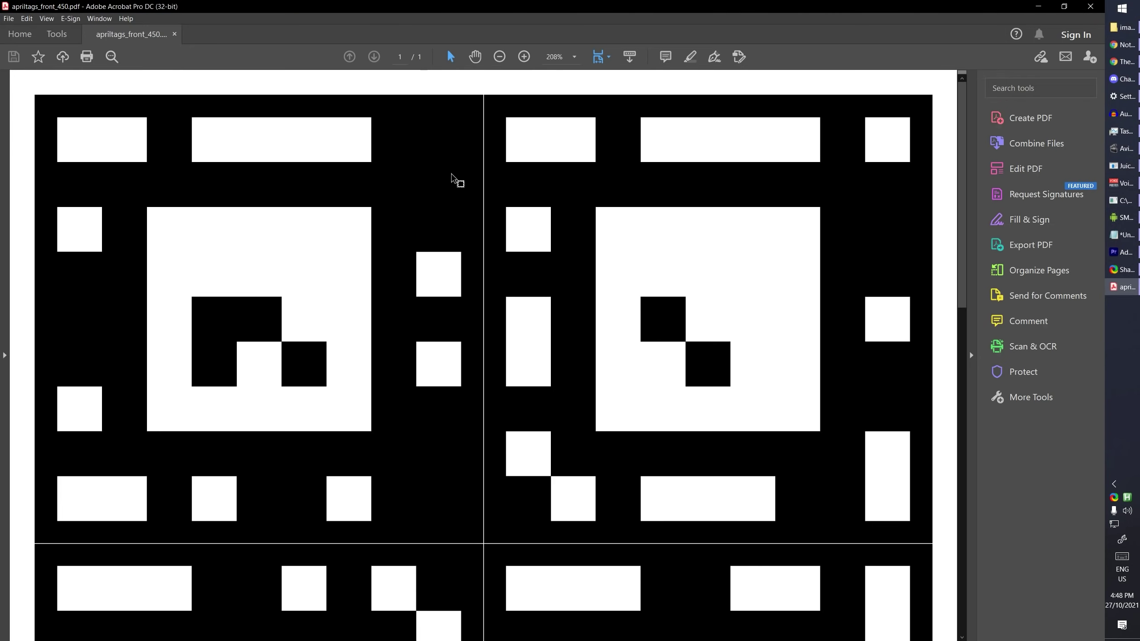
Open apriltags_back_450.pdf alongside the front sheet and compare the two marker sheets
scroll(453, 175, down, 6)
double_click(562, 16)
double_click(404, 188)
drag(646, 73, 861, 350)
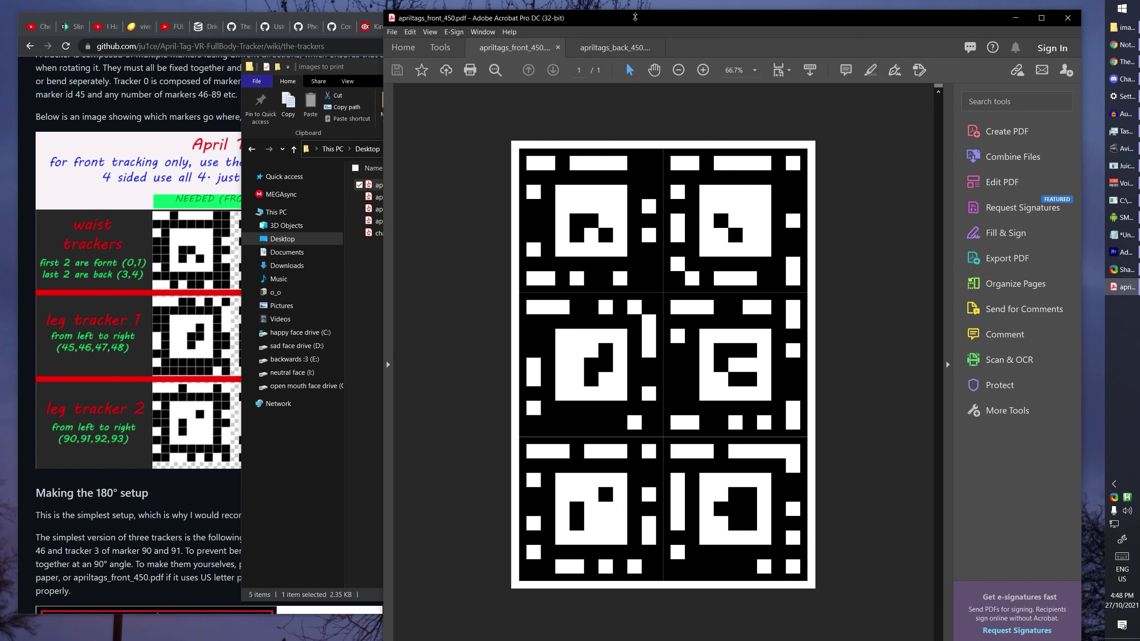
click(621, 53)
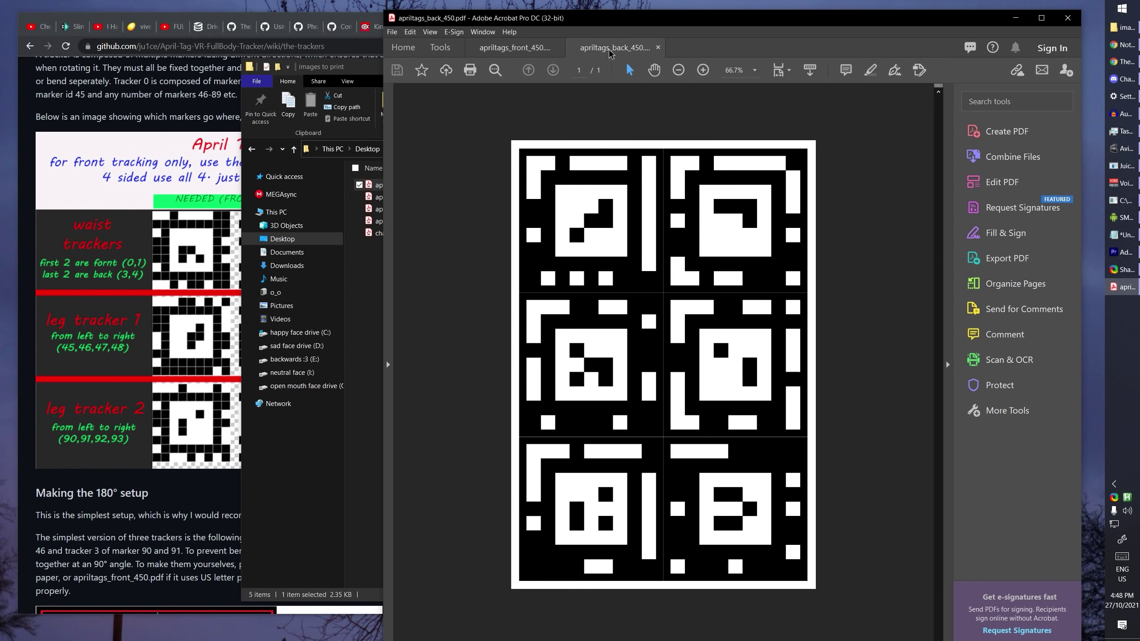
click(500, 53)
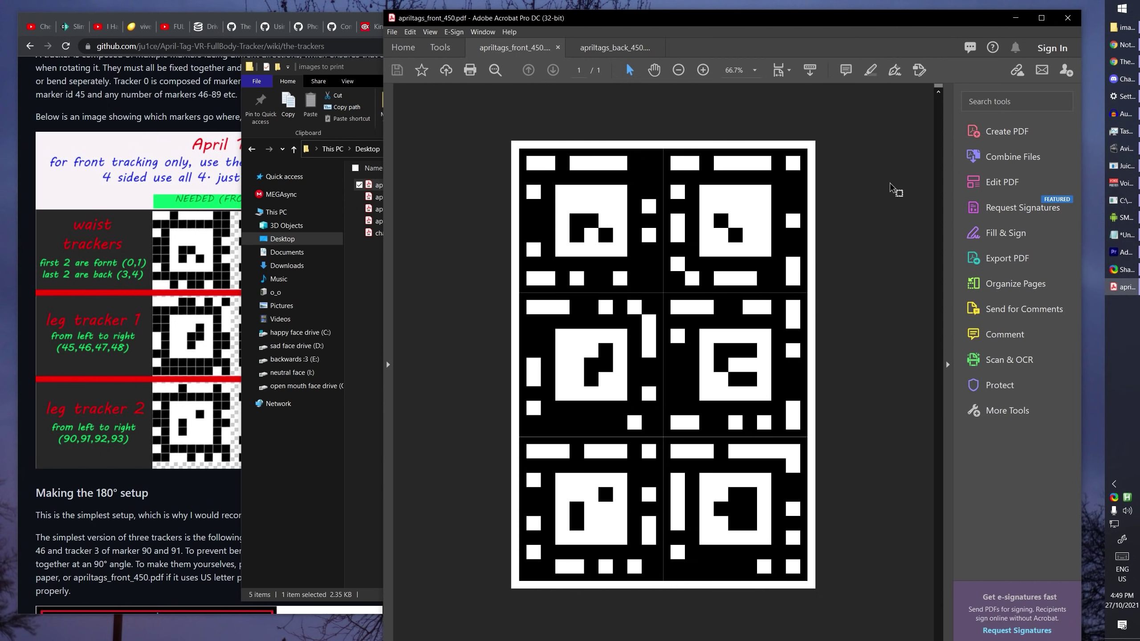
Open charuco_board.pdf in Acrobat and zoom out to show the whole board
click(234, 207)
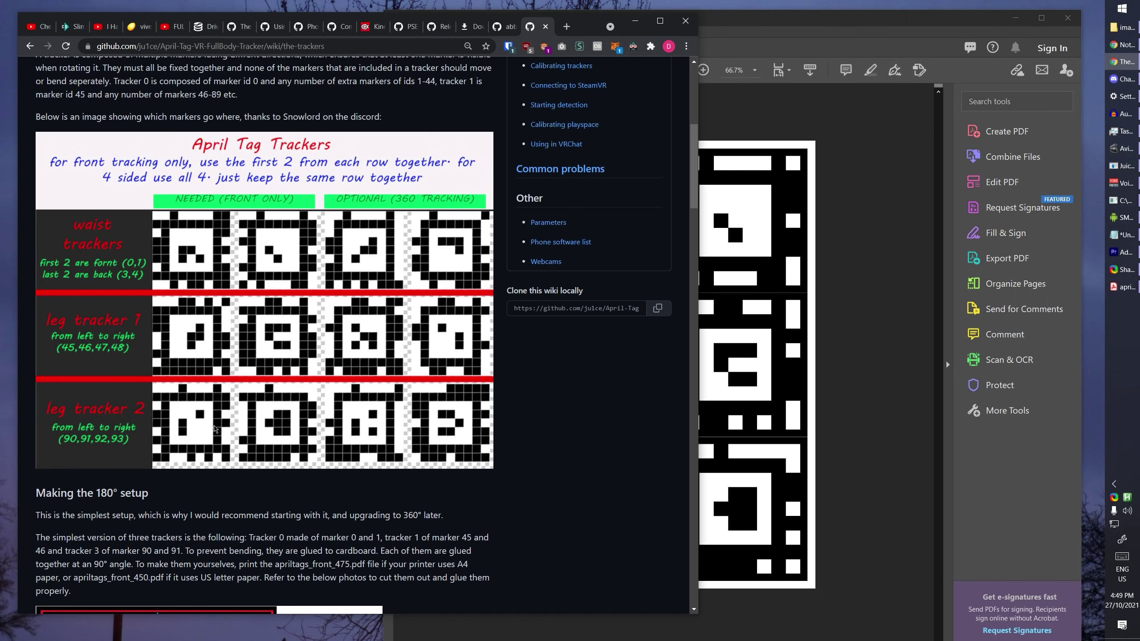
click(875, 521)
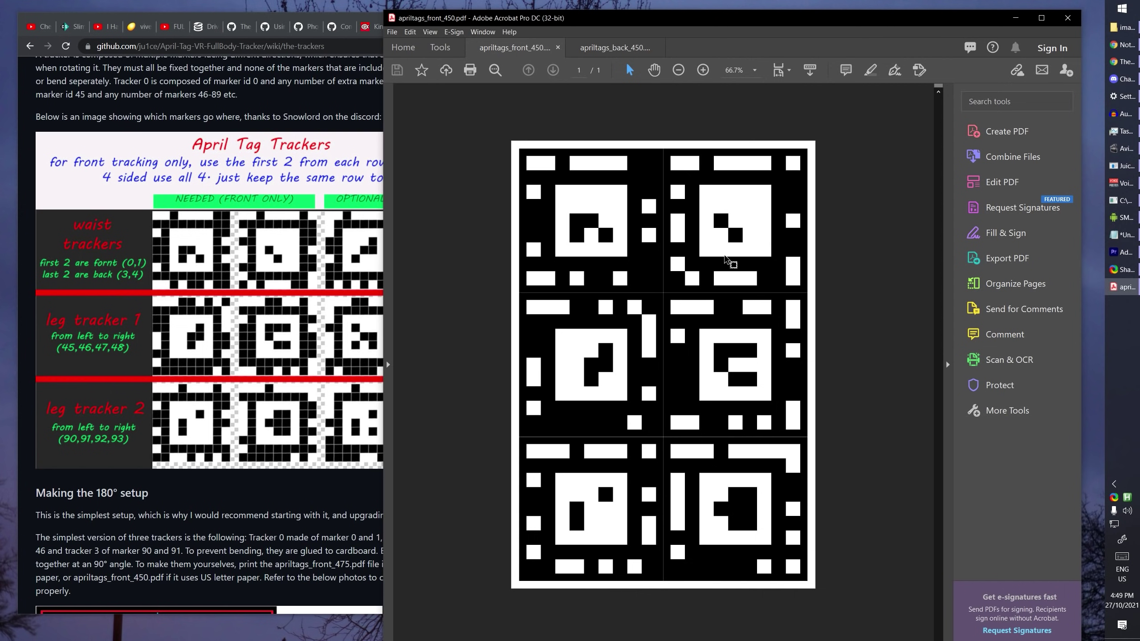
scroll(209, 334, down, 4)
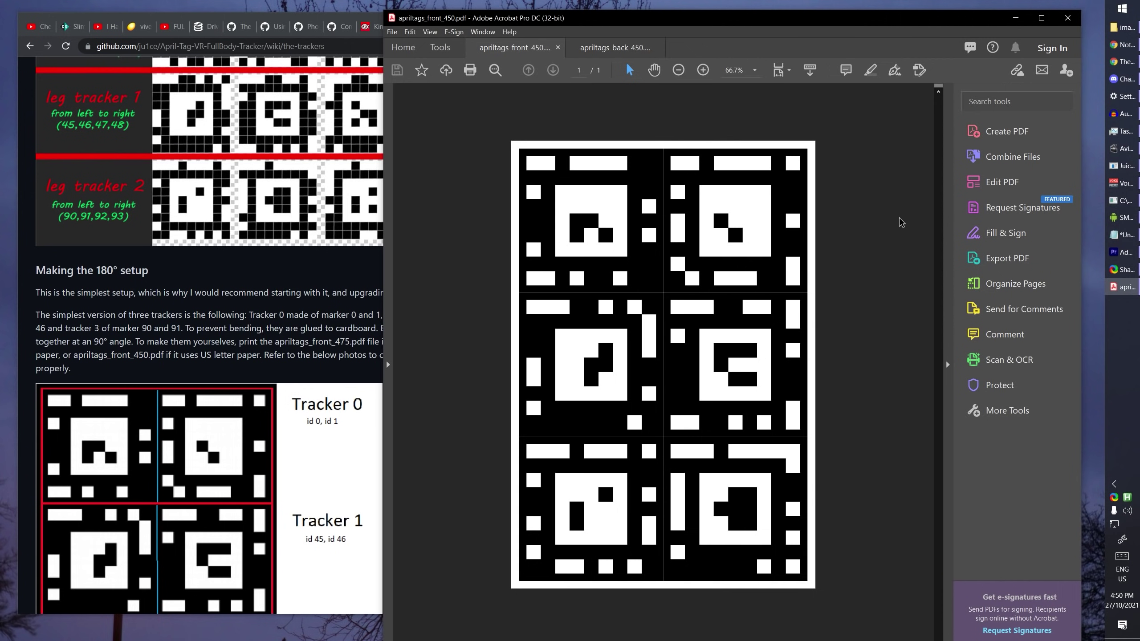
drag(378, 232, 704, 321)
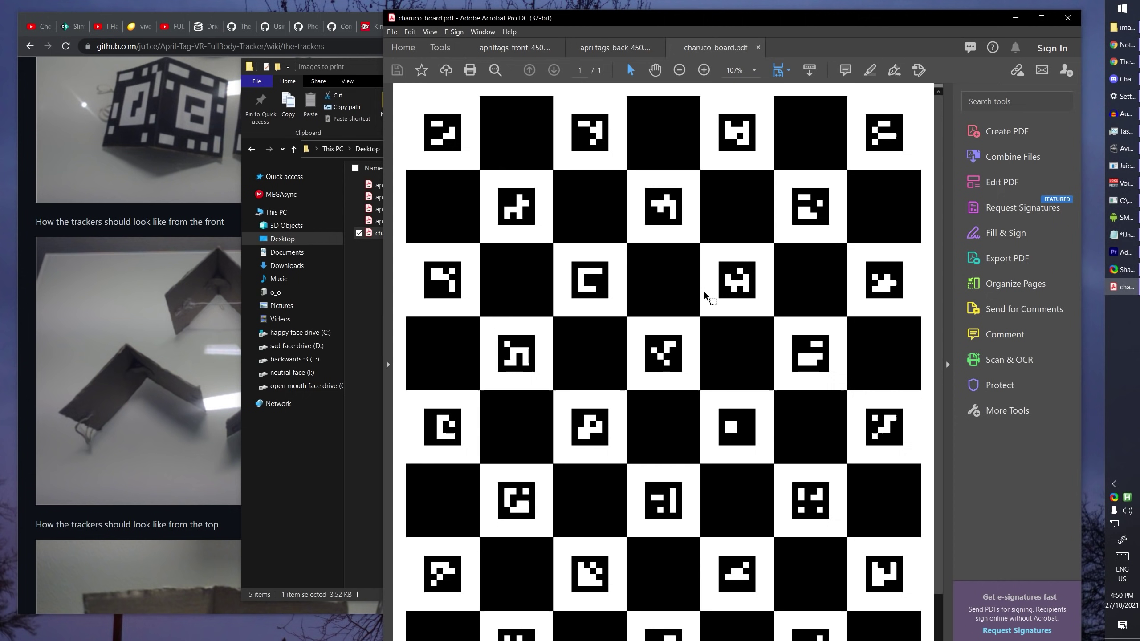
key(ctrl+minus)
key(ctrl+minus)
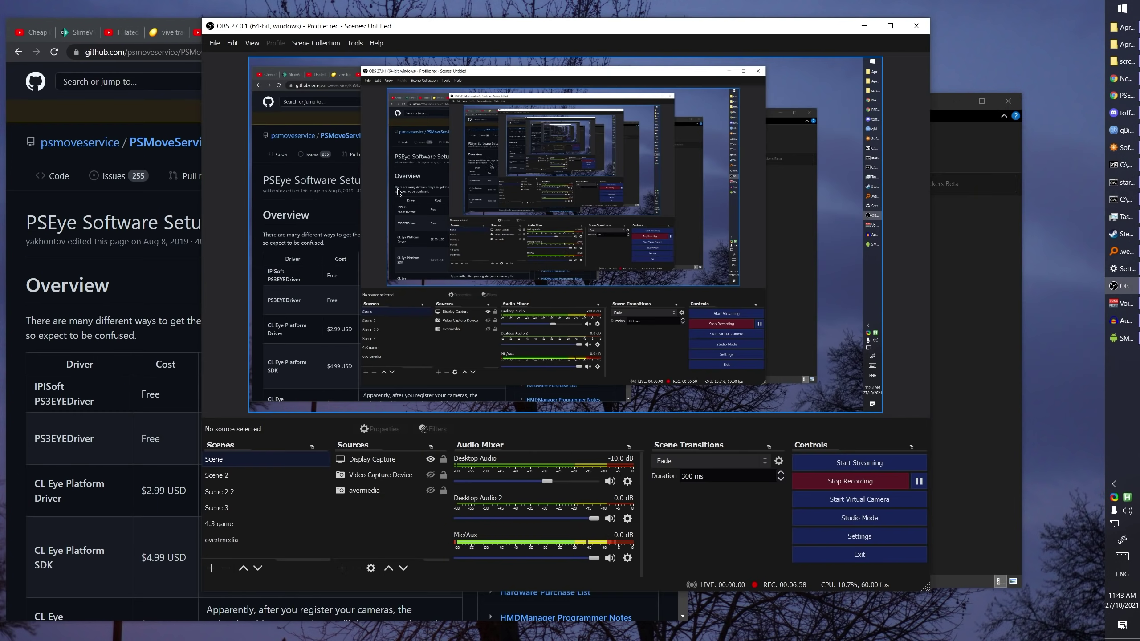
Scroll the PSEye wiki to Option A's 64-bit and 32-bit IPIsoft driver downloads
click(18, 285)
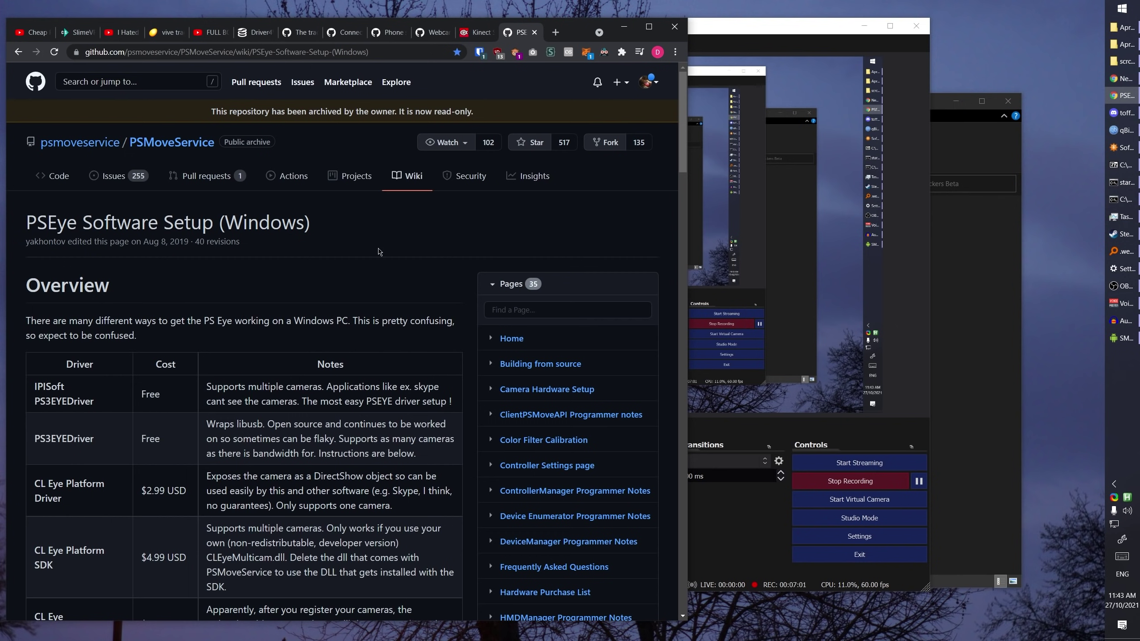
drag(70, 286, 139, 336)
scroll(186, 394, down, 10)
triple_click(327, 441)
click(362, 453)
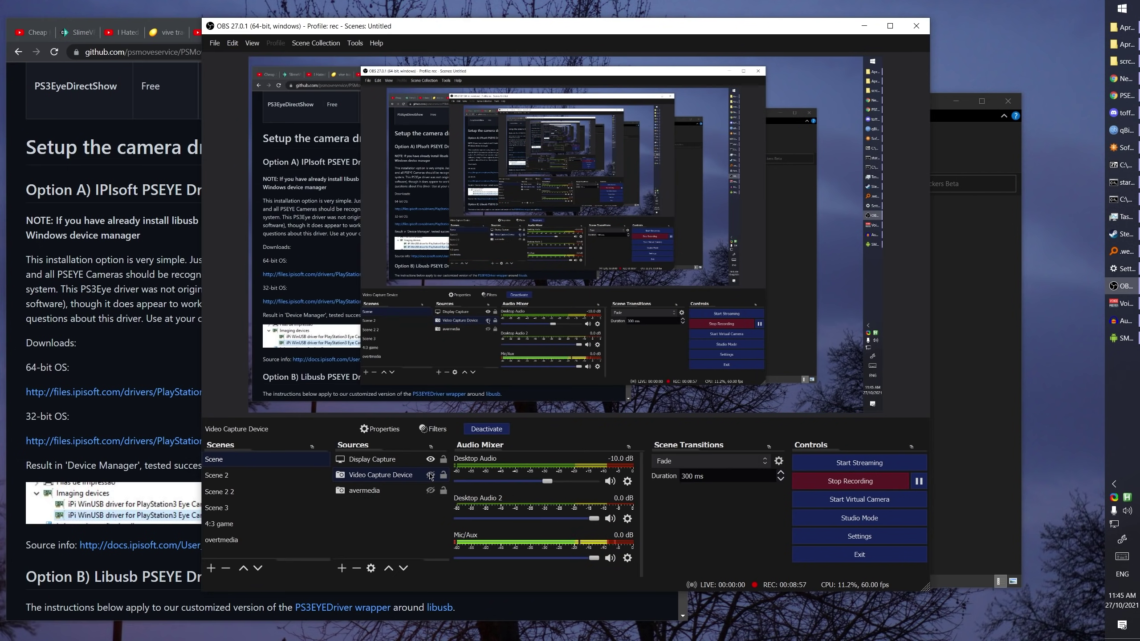
Set Video Capture Device to PS3 Eye Universal, custom 640x480 at 60 FPS, topmost in Sources
double_click(390, 480)
click(516, 336)
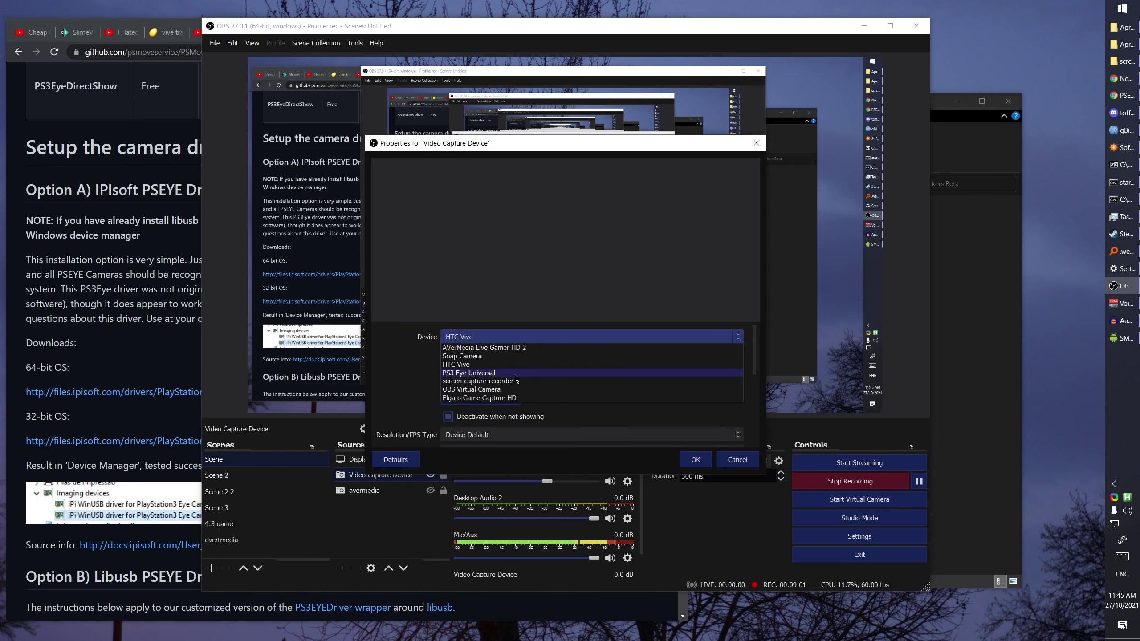
click(493, 373)
click(506, 375)
click(488, 389)
click(485, 388)
click(482, 398)
click(485, 405)
click(485, 422)
click(695, 460)
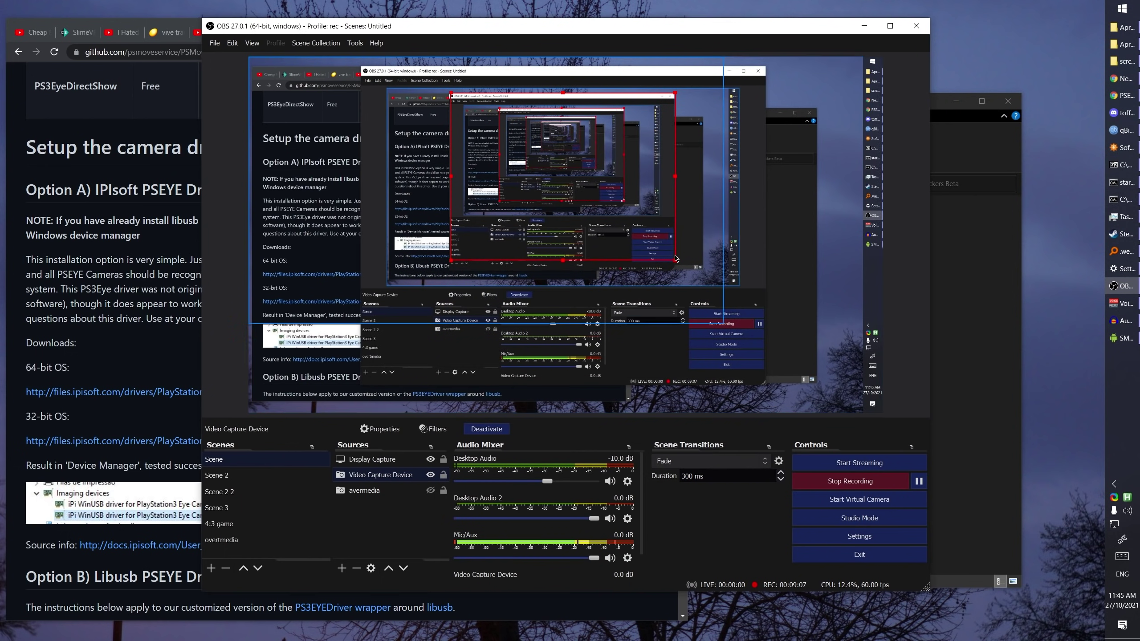
drag(406, 460, 406, 460)
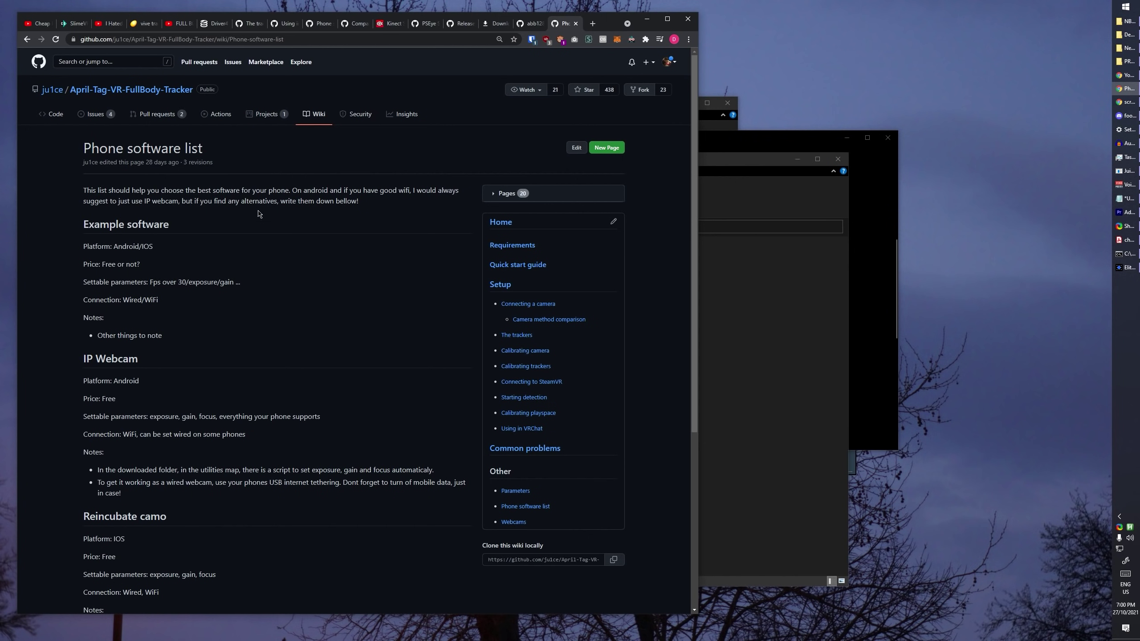
Find the scrcpy GitHub repository and open its v1.19 release page
double_click(111, 359)
click(189, 363)
click(1126, 102)
click(467, 183)
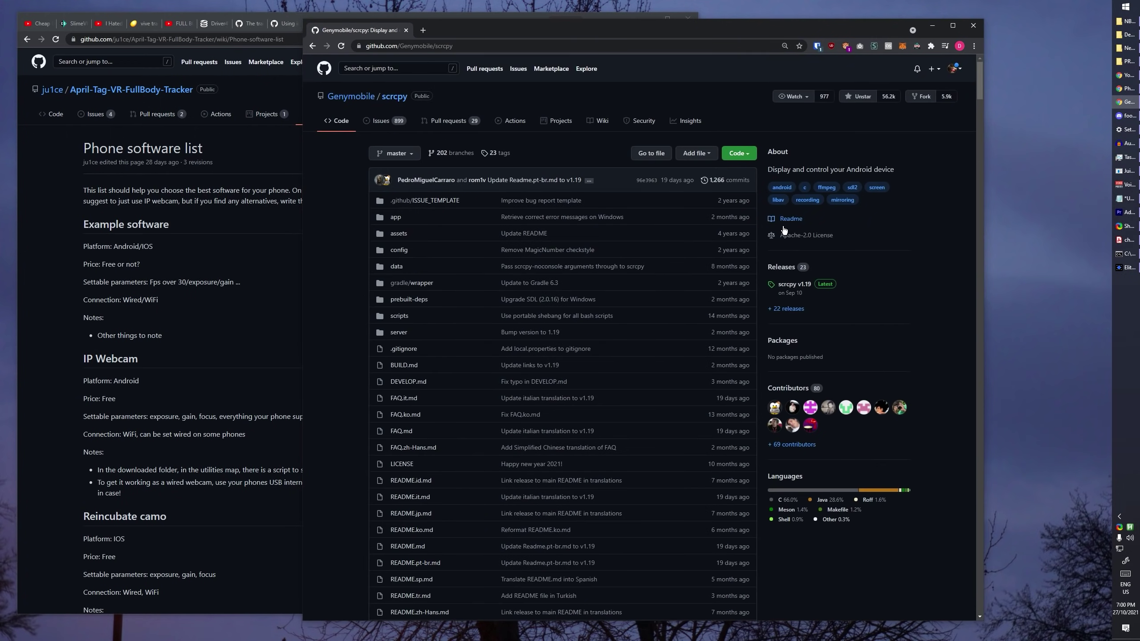
click(795, 284)
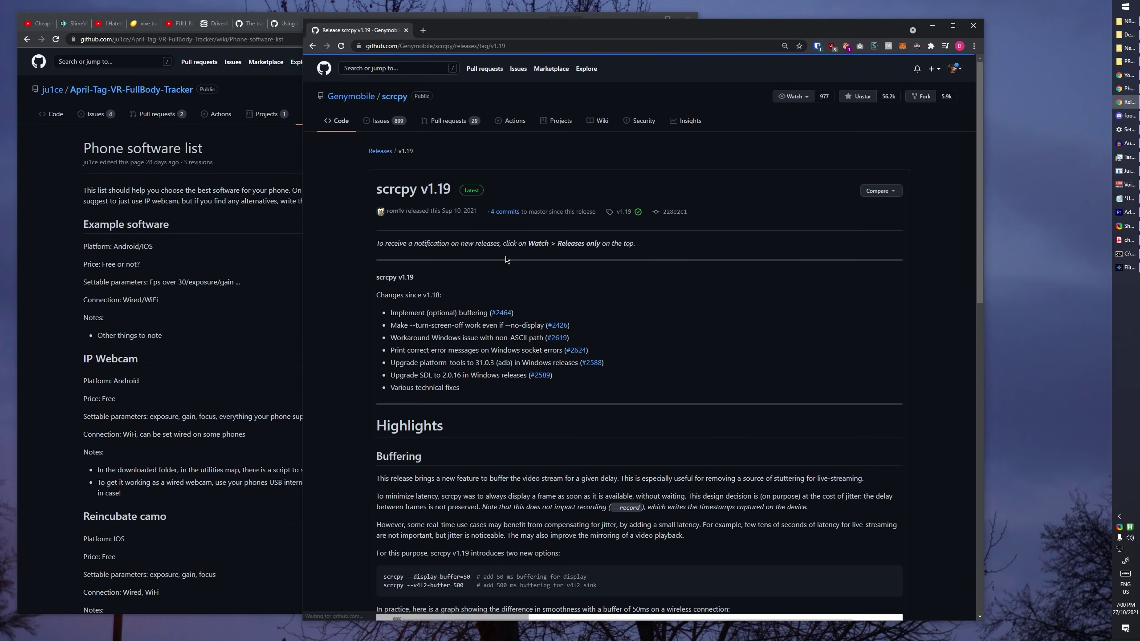
Save scrcpy-win64-v1.19.zip and extract it into a scrcpy-win64-v1.19 folder
scroll(515, 344, down, 6)
scroll(515, 345, down, 10)
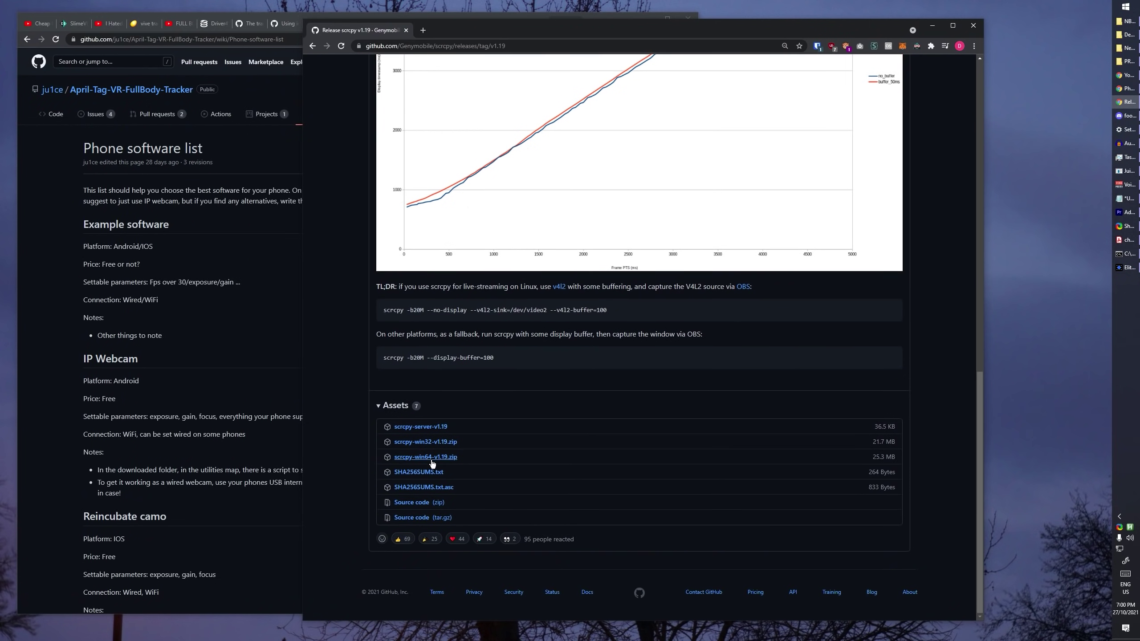
click(430, 459)
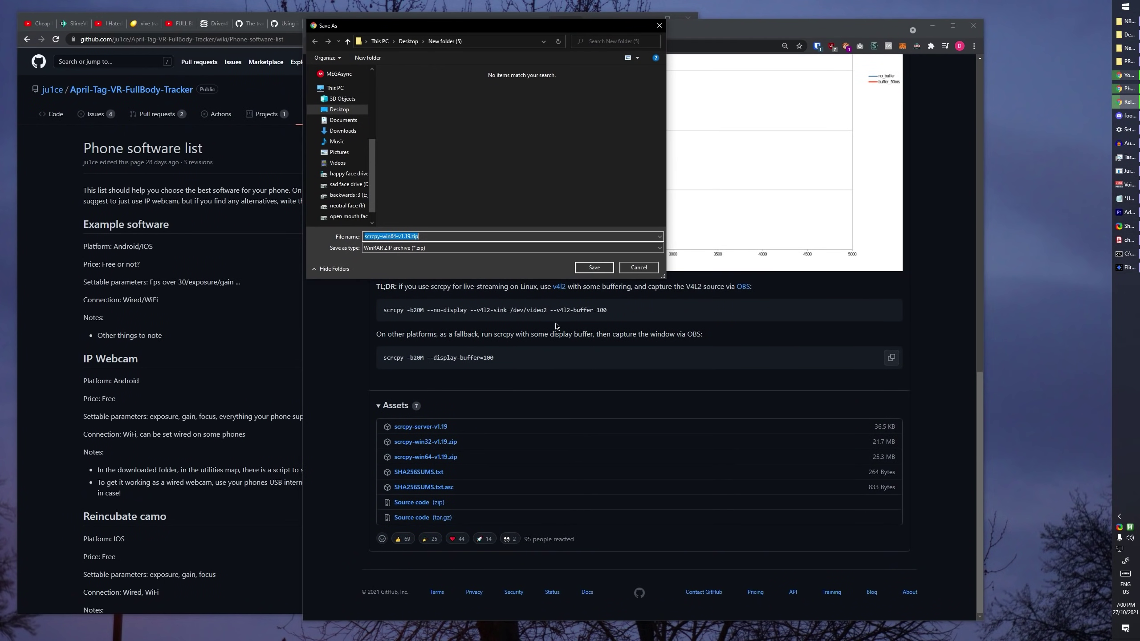
click(594, 267)
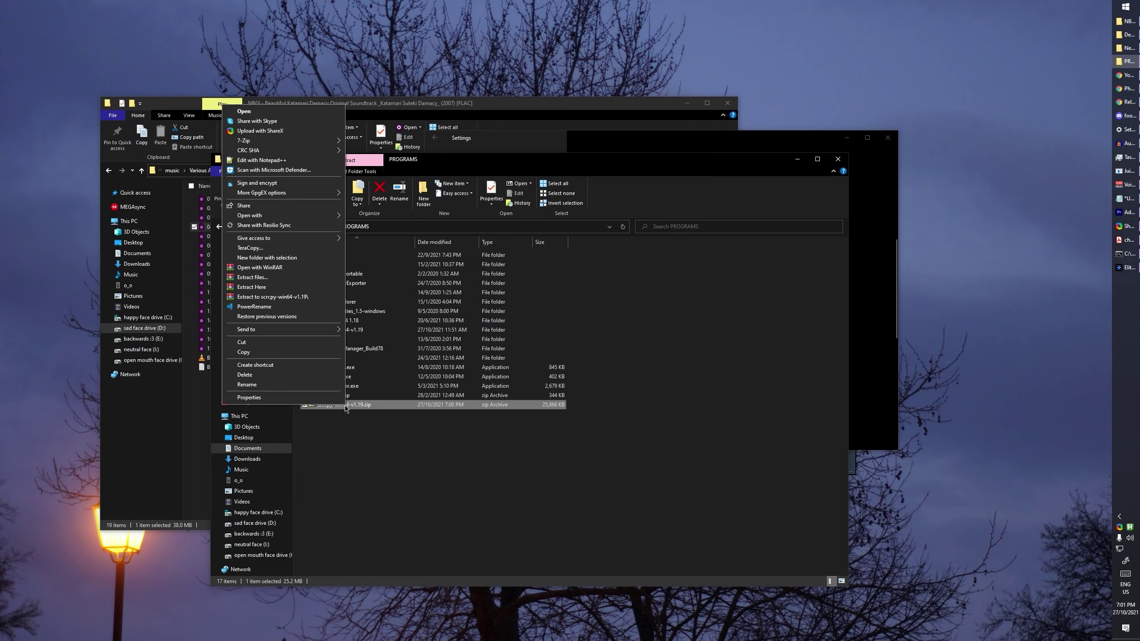
mouse_move(287, 141)
click(420, 181)
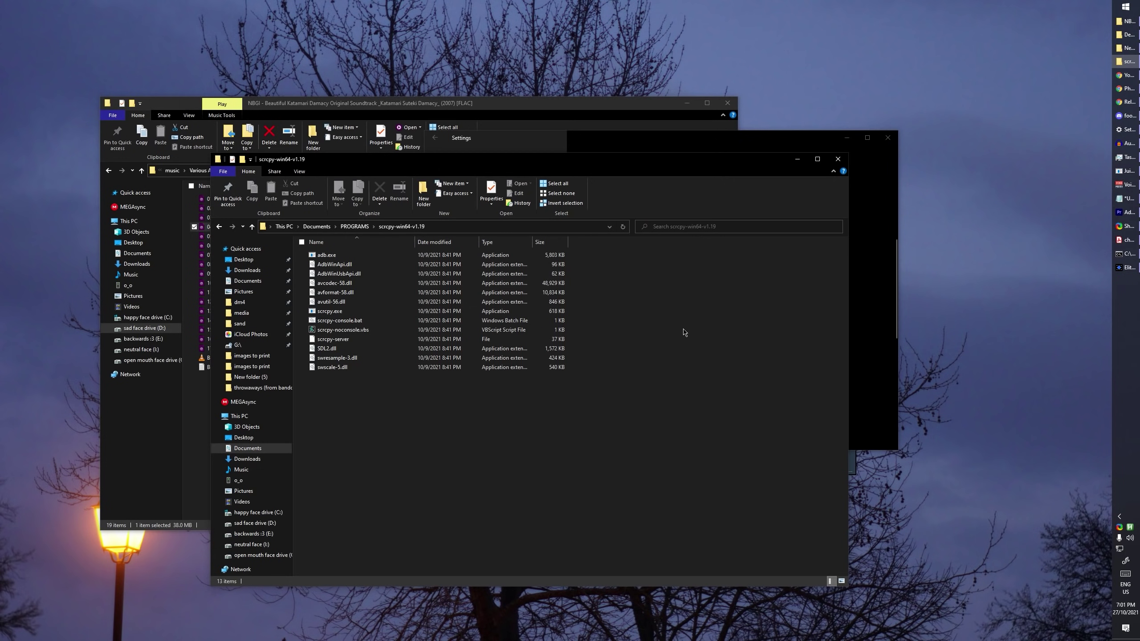
key(alt+Tab)
key(ctrl+t)
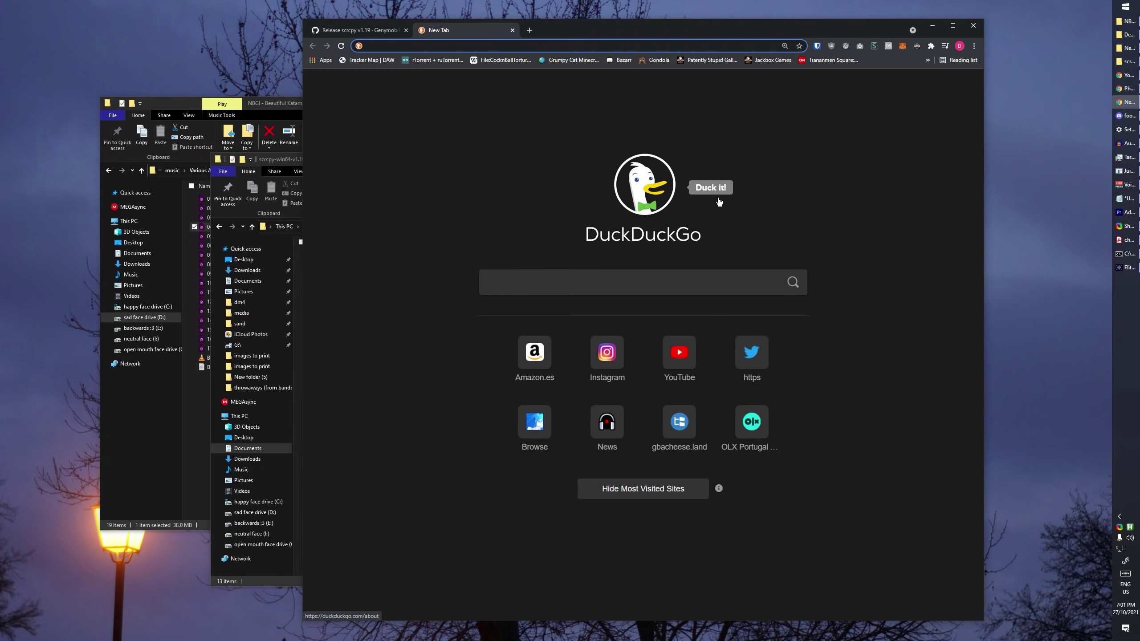
Search 'how to enable usb debugging on android', then close the tab and Chrome
text(how to enable )
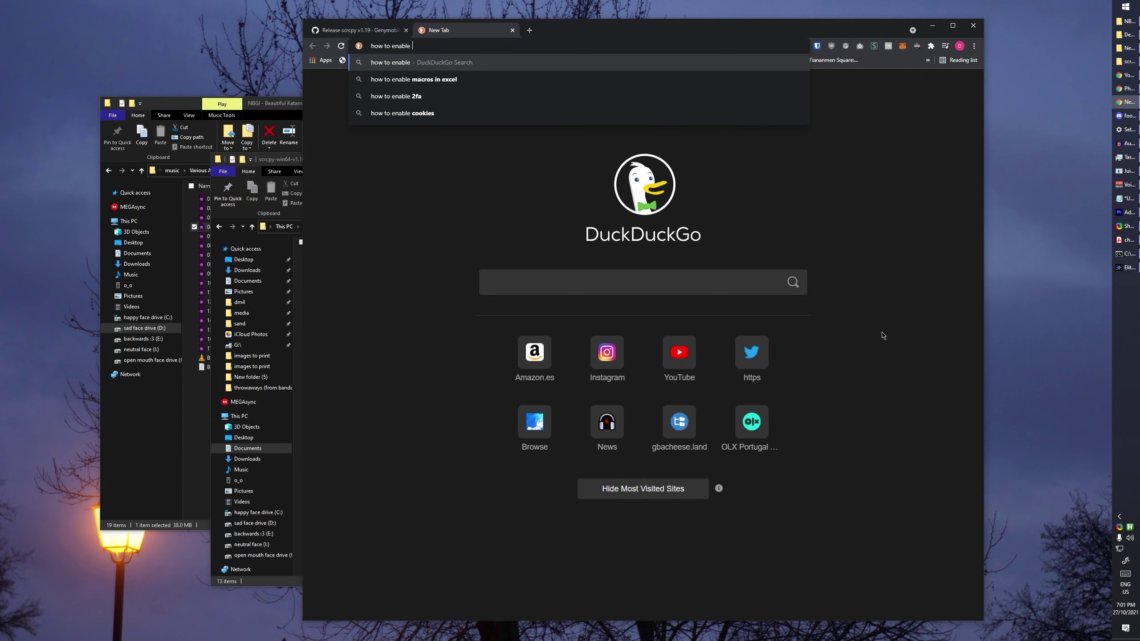
text(usb d)
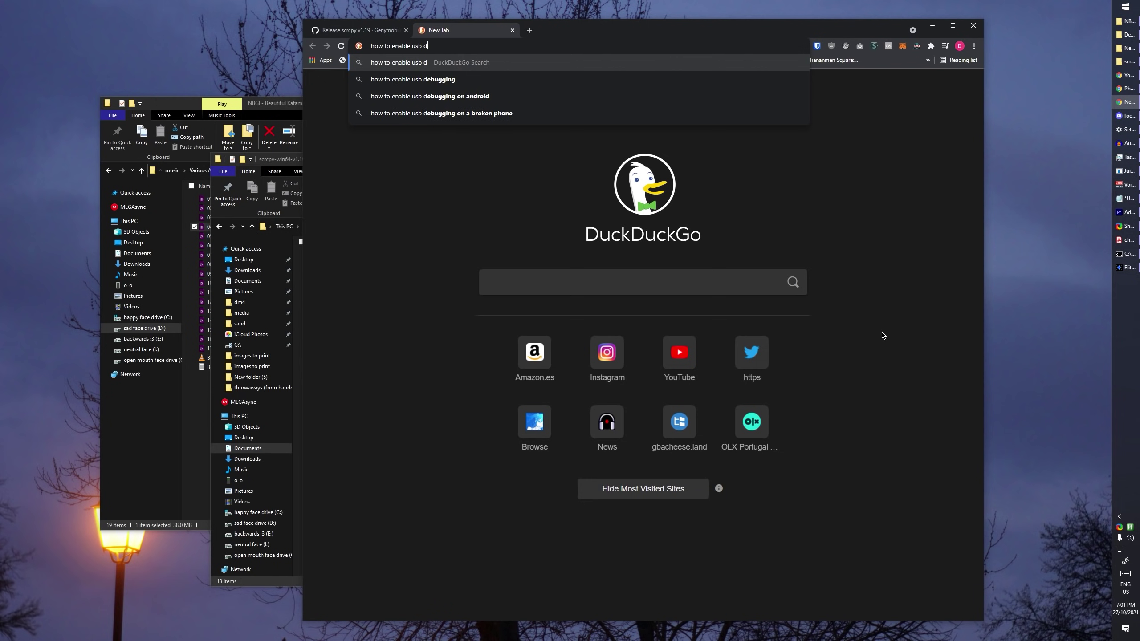
key(Down)
key(Down)
key(Return)
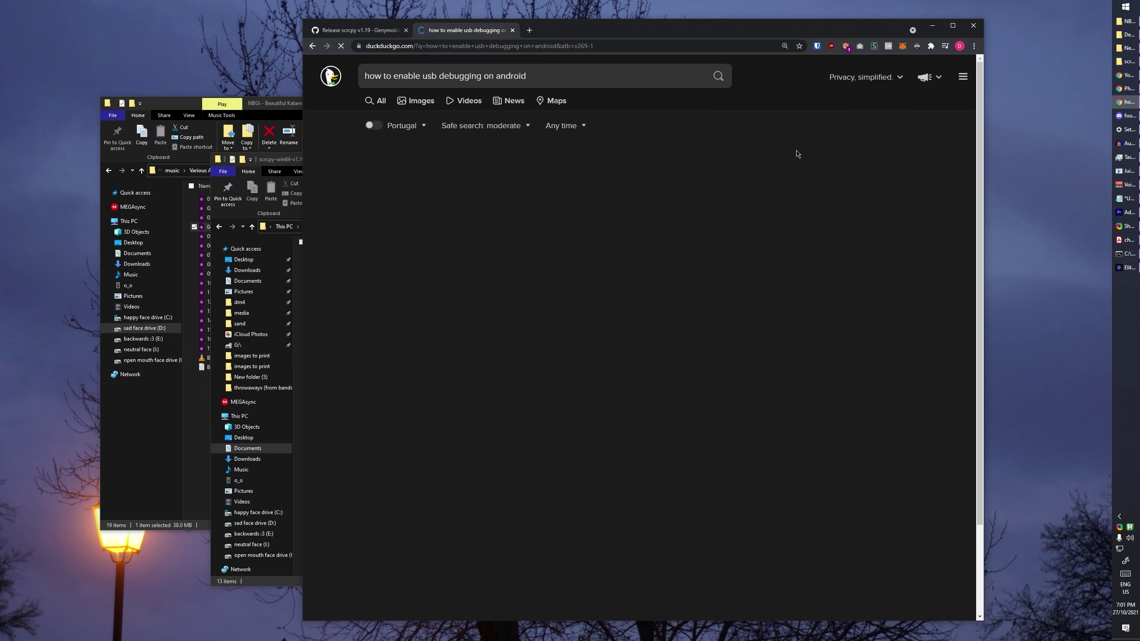
scroll(820, 157, down, 5)
key(ctrl+w)
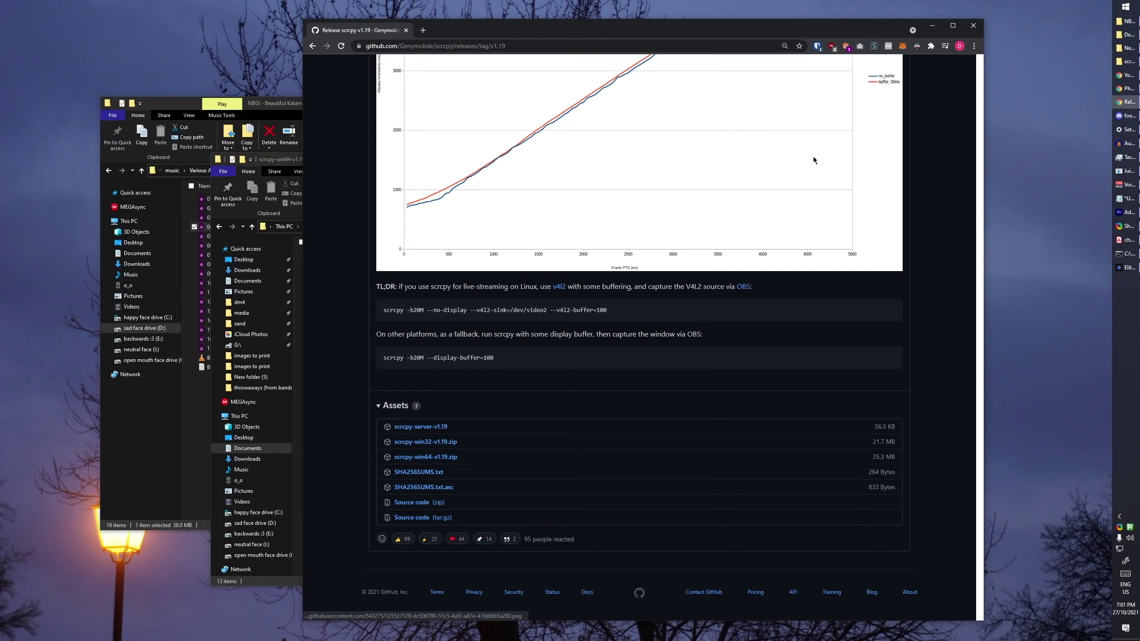
click(971, 27)
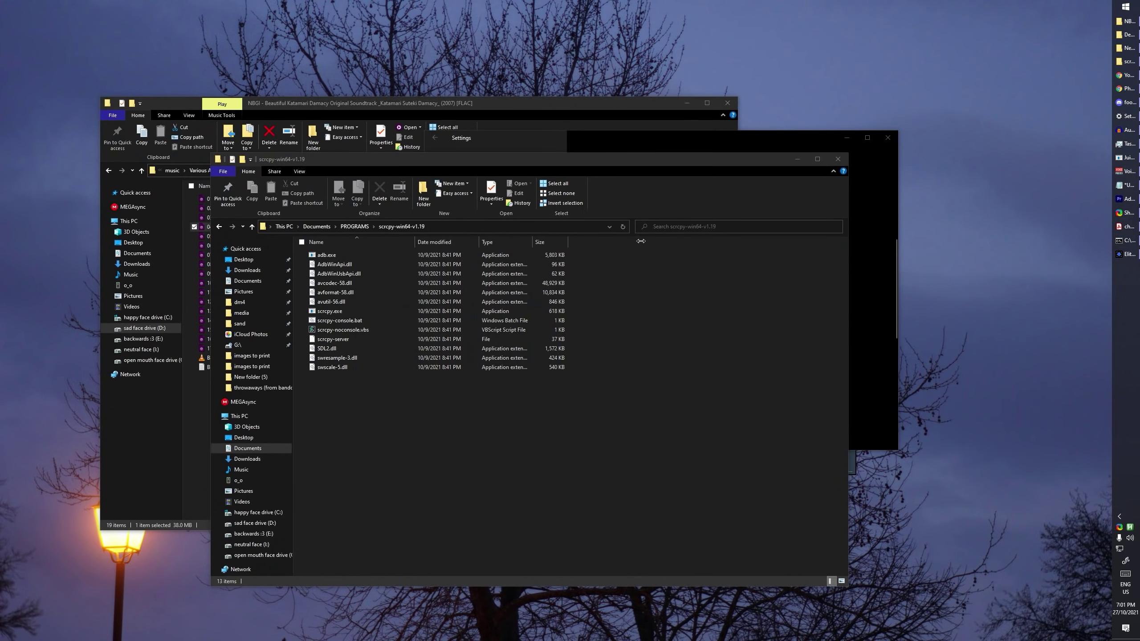
Open a Command Prompt in the scrcpy folder with cmd and run scrcpy
click(564, 227)
text(cmd)
key(Return)
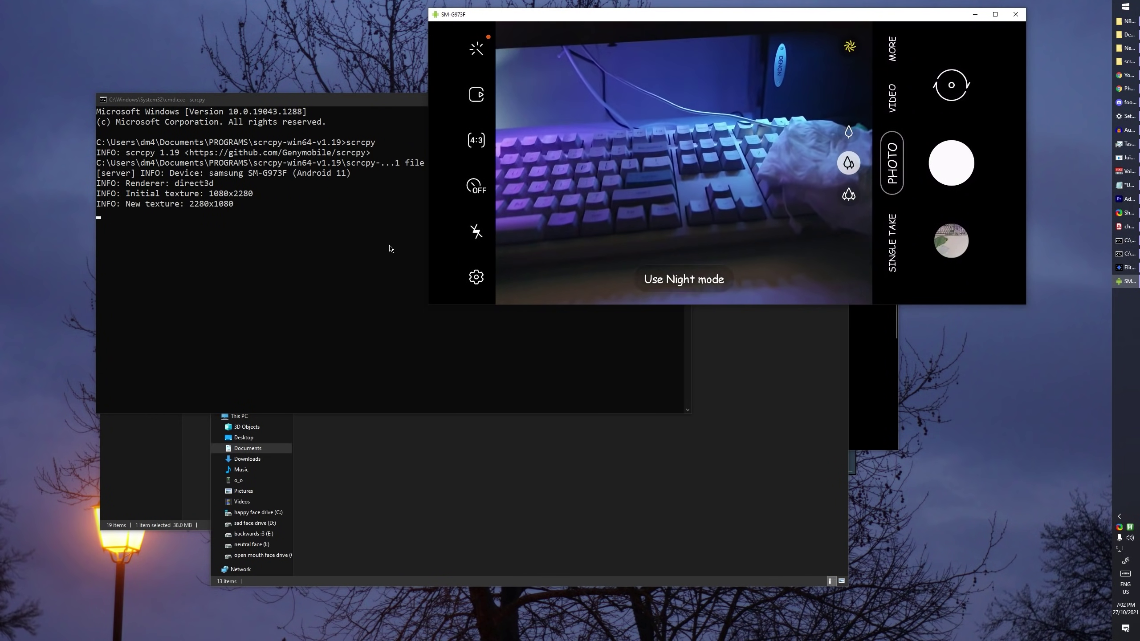
Launch OBS Studio from a Start menu search for 'obs'
key(super)
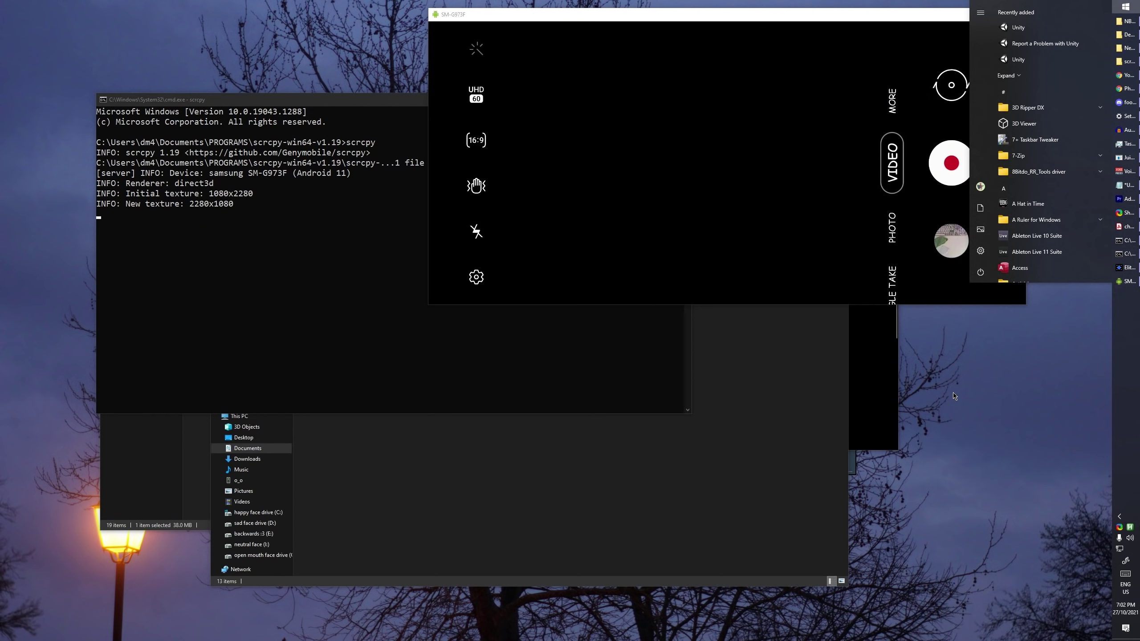
text(obs)
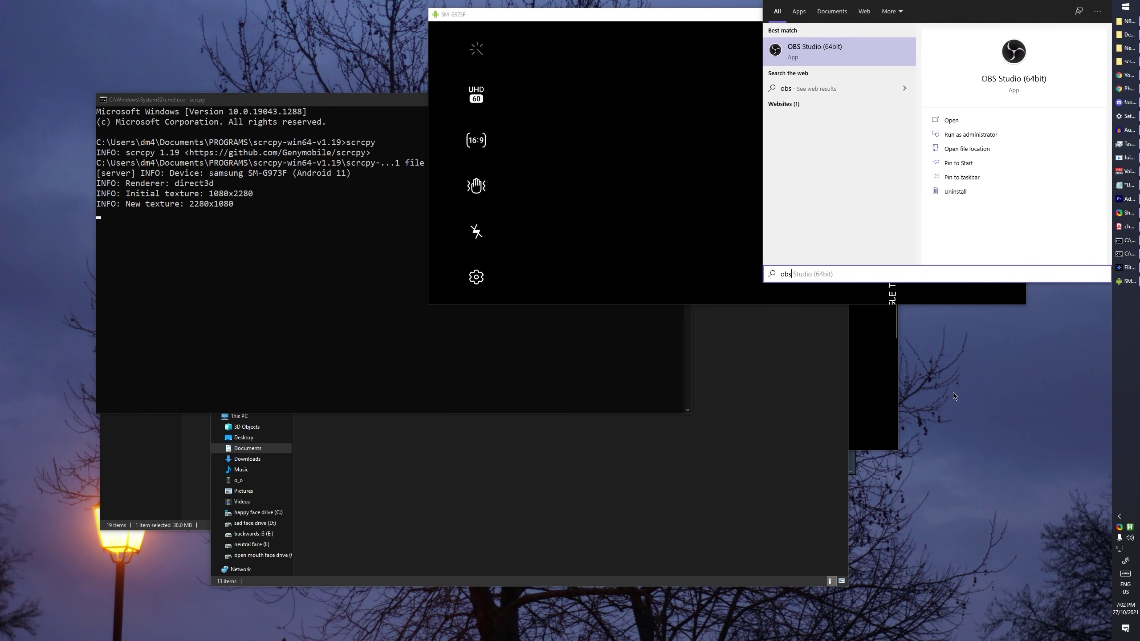
key(Return)
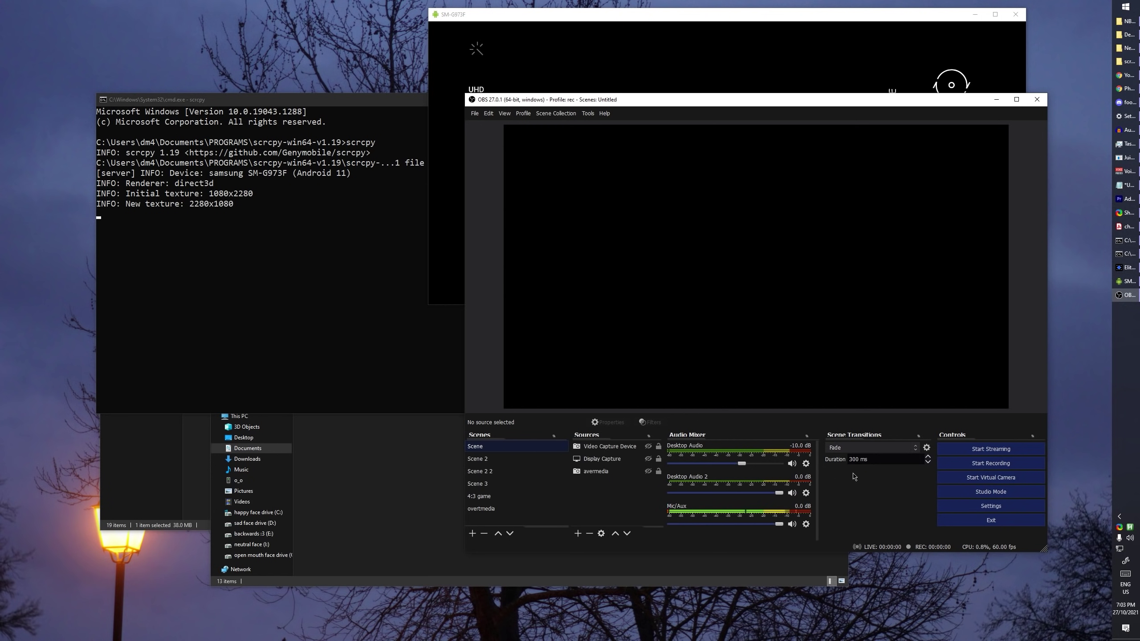
Create Scene 4 with a Window Capture of the scrcpy phone window and start the virtual camera
click(472, 533)
key(Return)
click(574, 535)
click(596, 516)
click(744, 385)
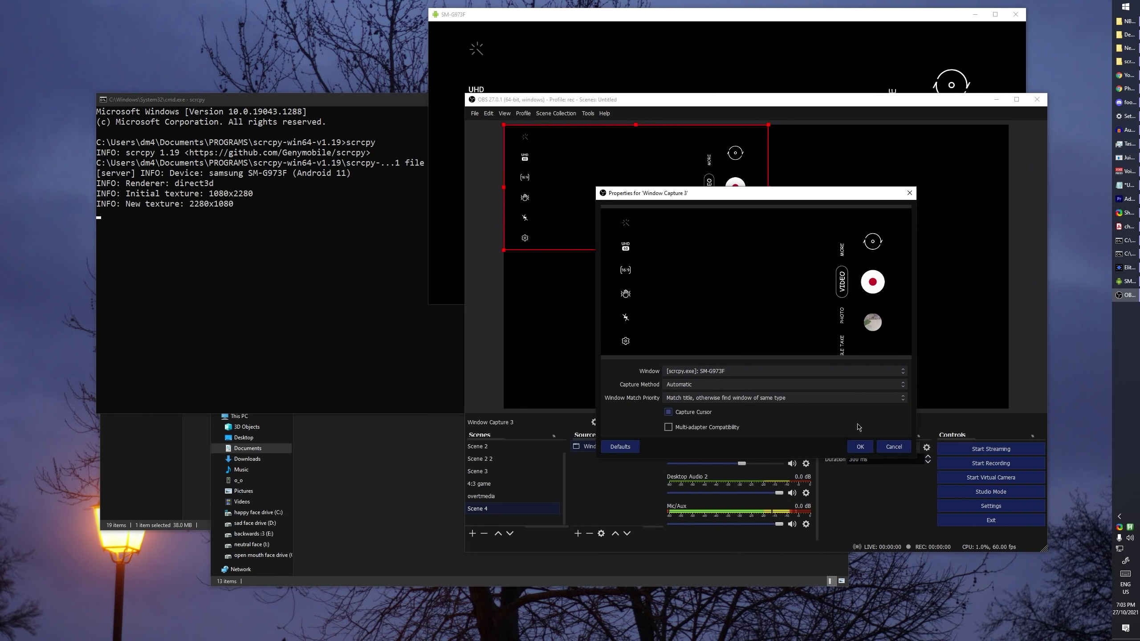
click(860, 446)
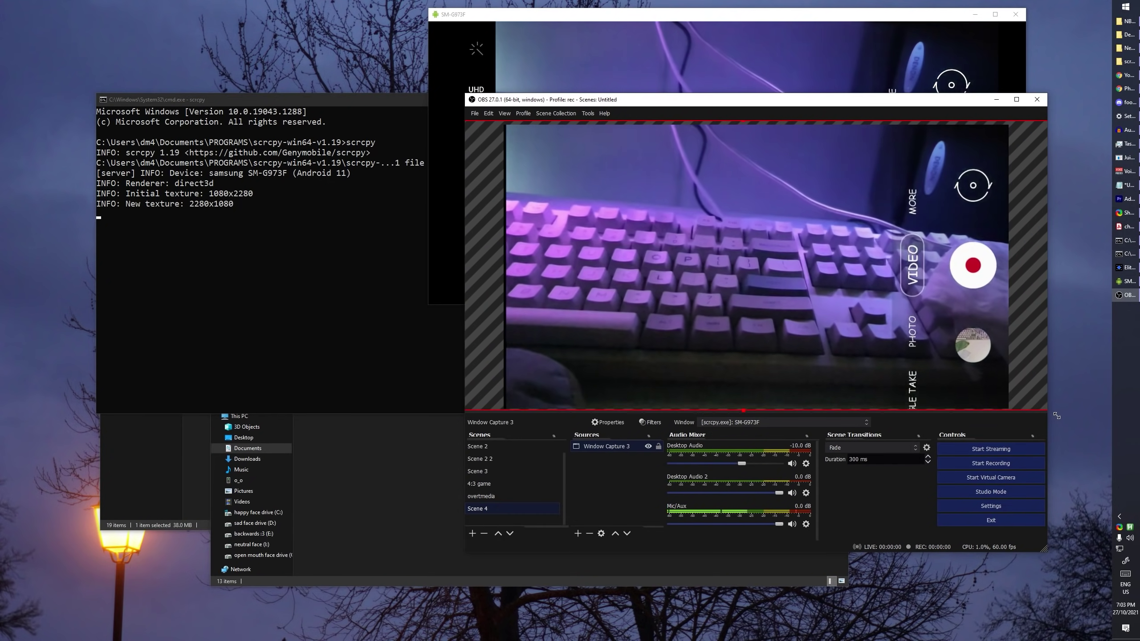
click(1026, 482)
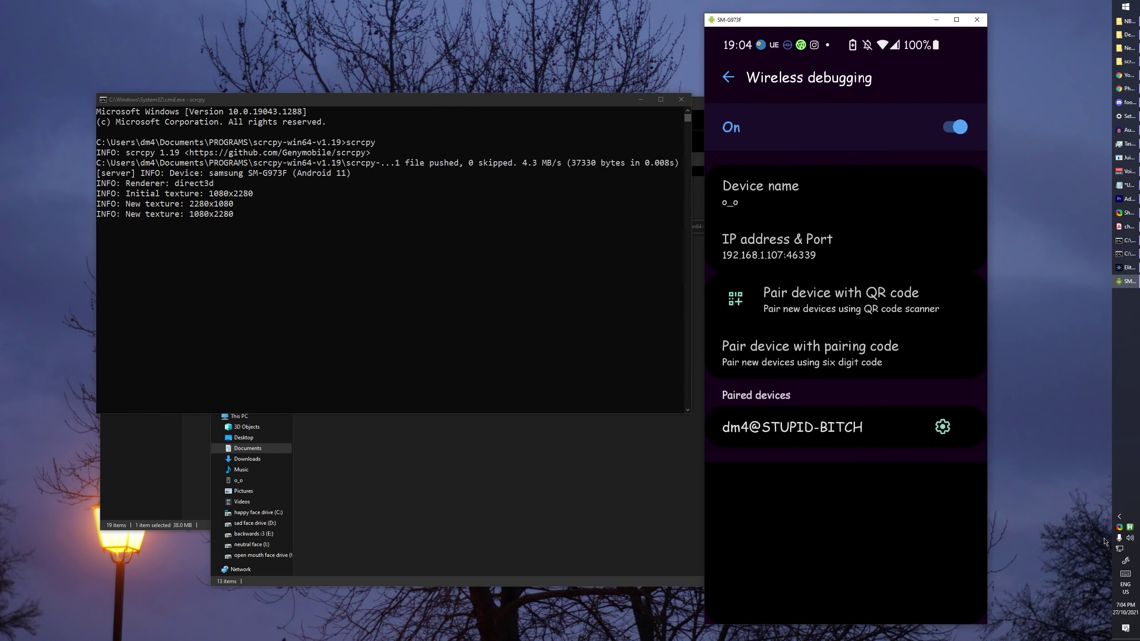
Run adb connect with the phone's wireless-debugging IP address and port
click(337, 272)
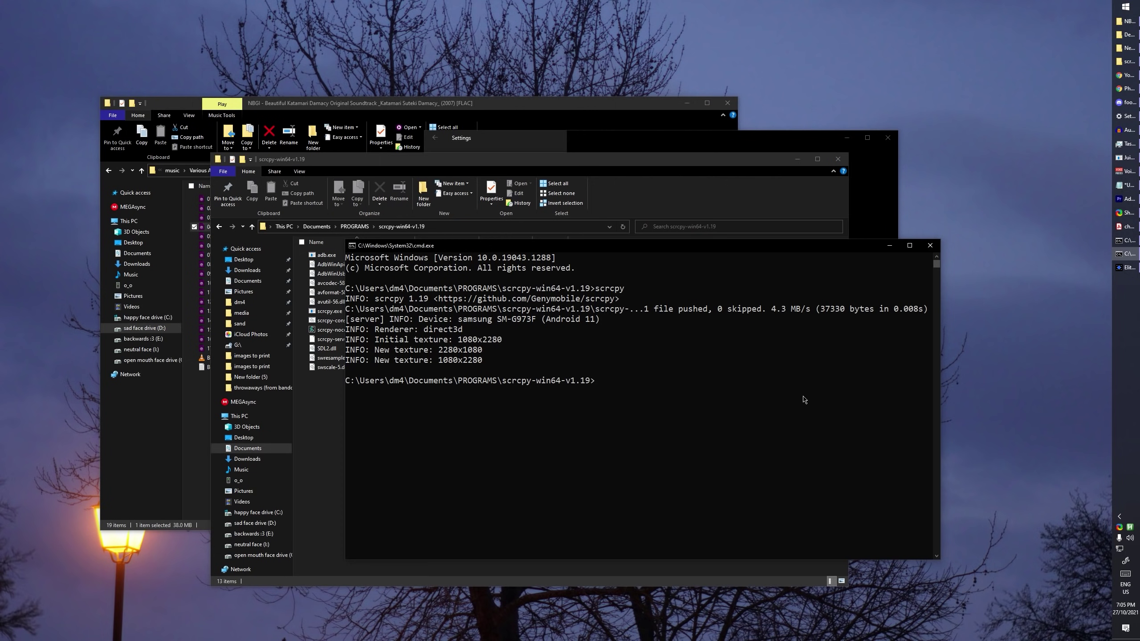
text(adb connect)
click(1119, 527)
click(752, 255)
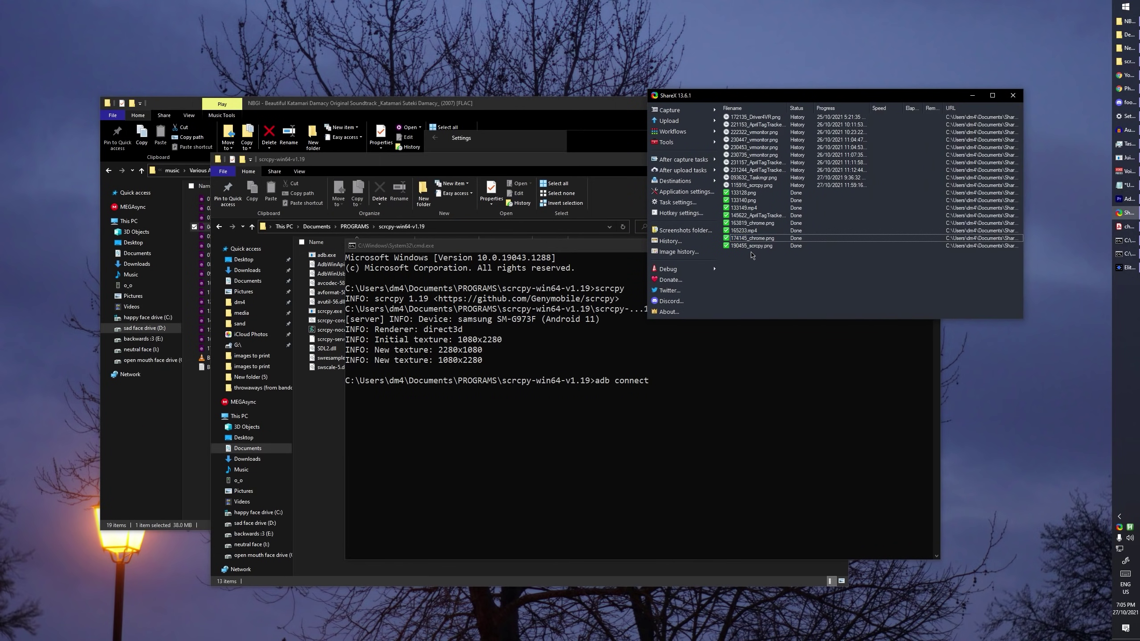
click(762, 245)
click(791, 400)
text(192.168.1.107:46339)
key(Return)
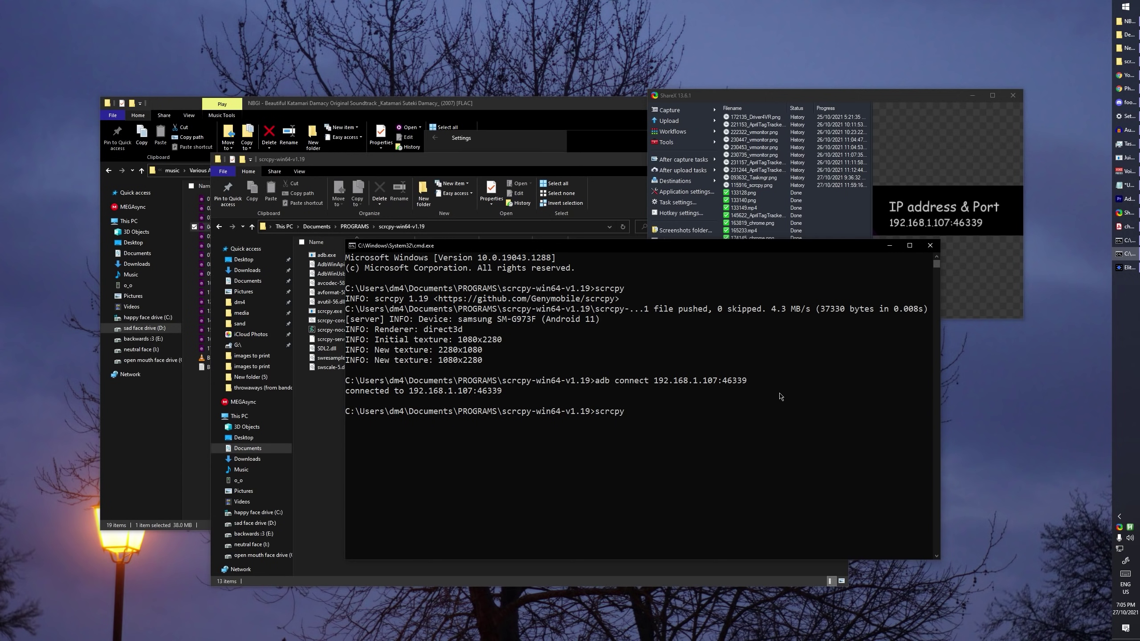
Run scrcpy and copy the adb connect line from the console output
text(scrcpy)
key(Return)
drag(354, 431, 690, 437)
drag(605, 381, 753, 381)
right_click(648, 391)
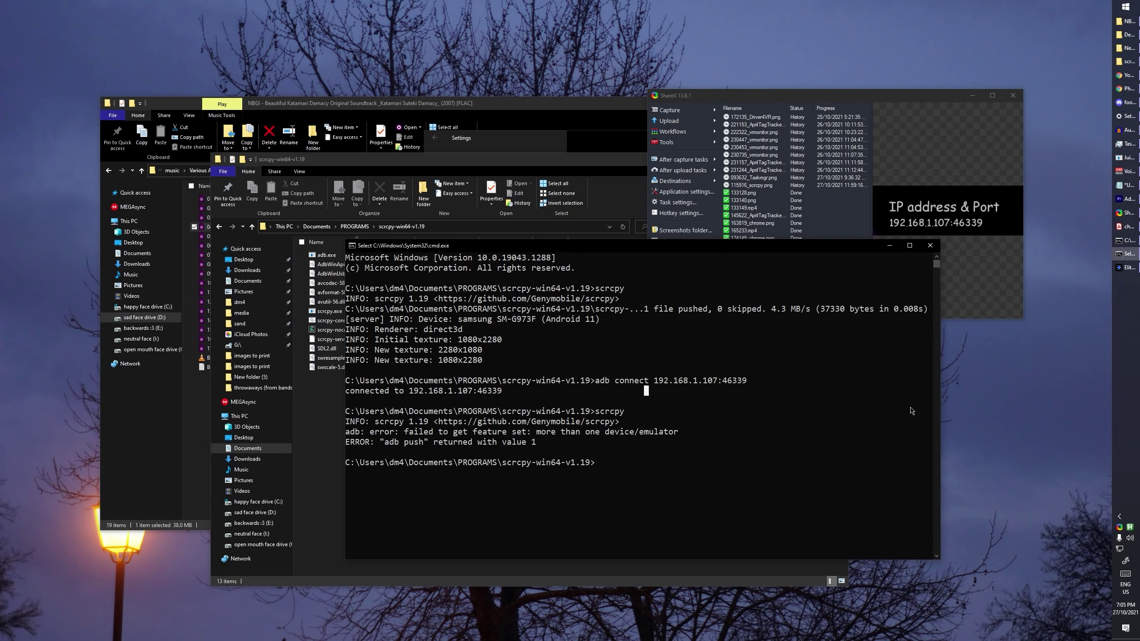
click(705, 463)
Rerun scrcpy to mirror the phone wirelessly and return the phone to its home screen
key(Up)
key(Return)
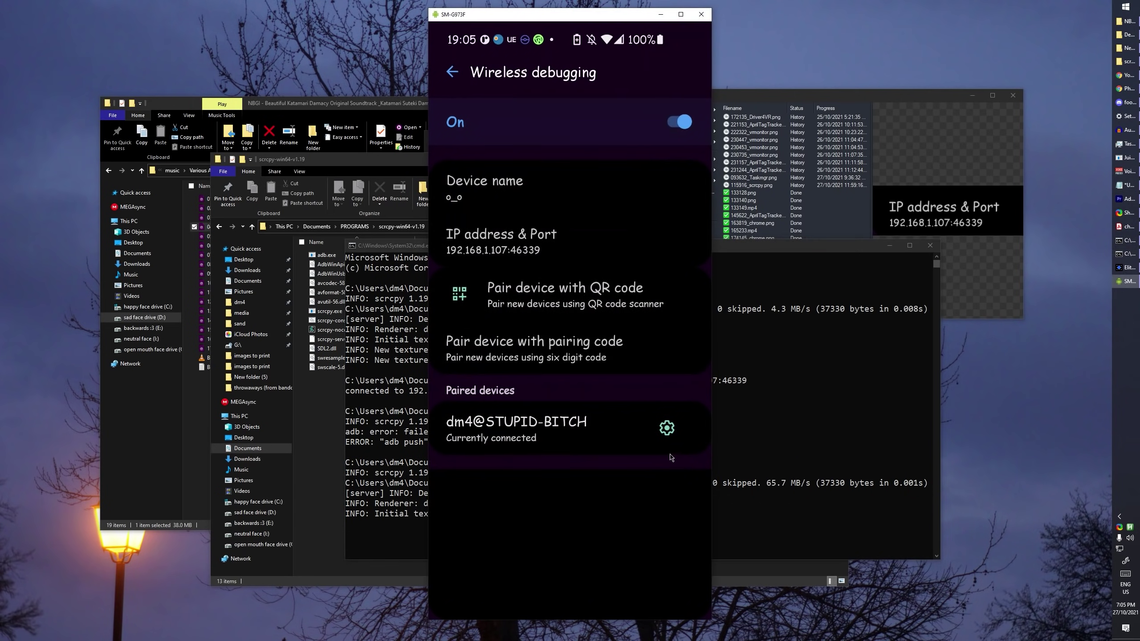
middle_click(635, 425)
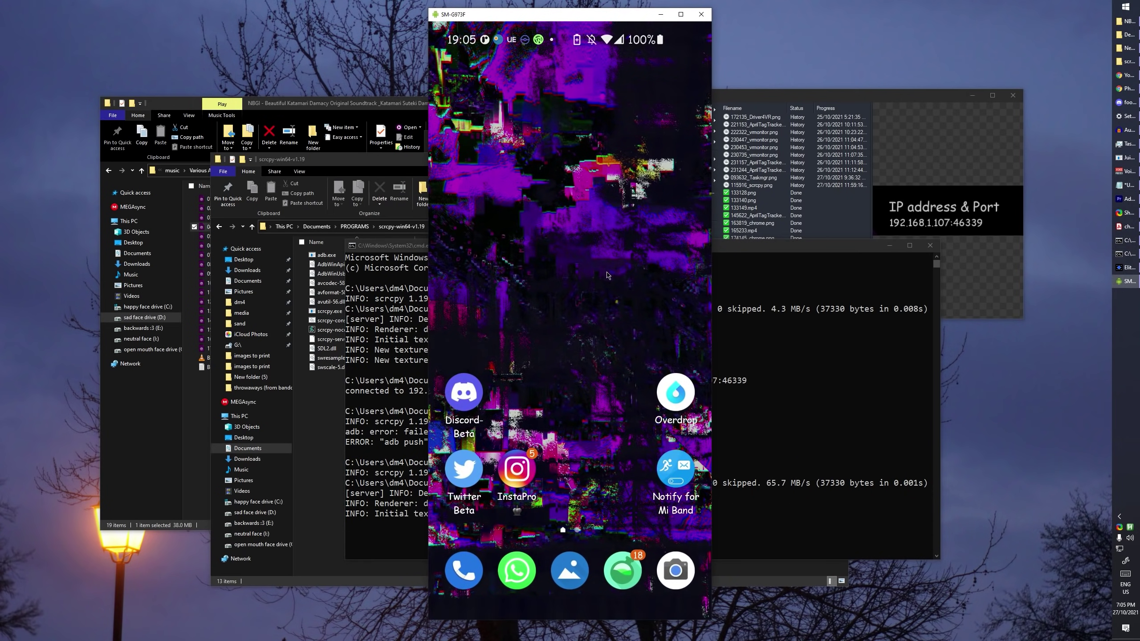
drag(634, 425, 635, 489)
right_click(635, 489)
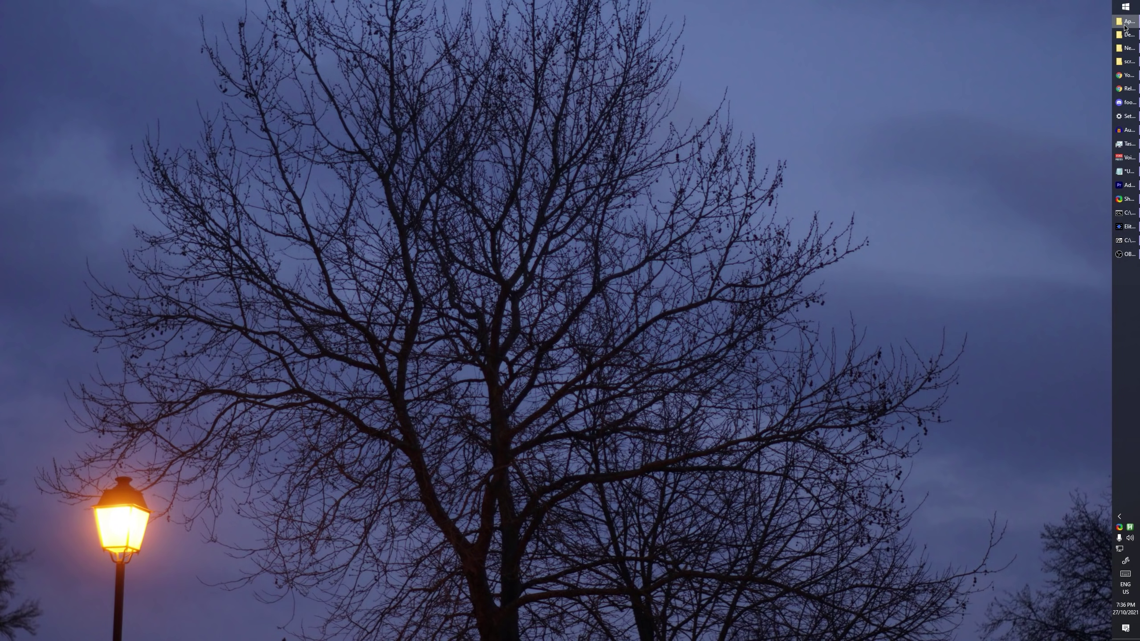
Run install_driver.exe from driver_files, close its console, and return to Apriltag Trackers Beta
mouse_move(1124, 27)
click(1054, 35)
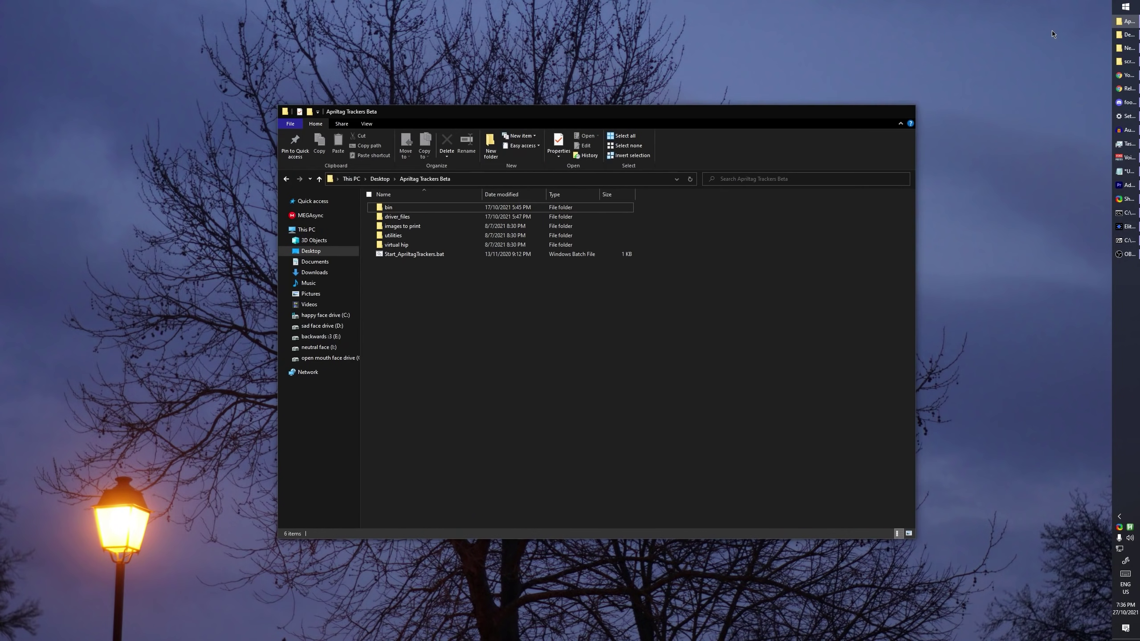
double_click(415, 218)
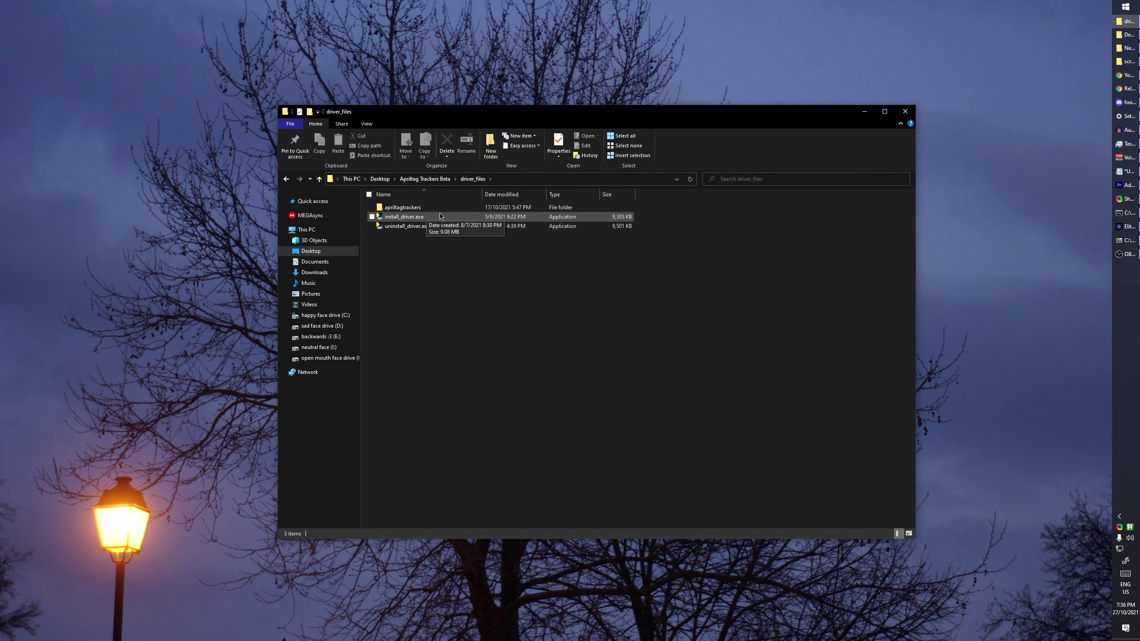
double_click(426, 216)
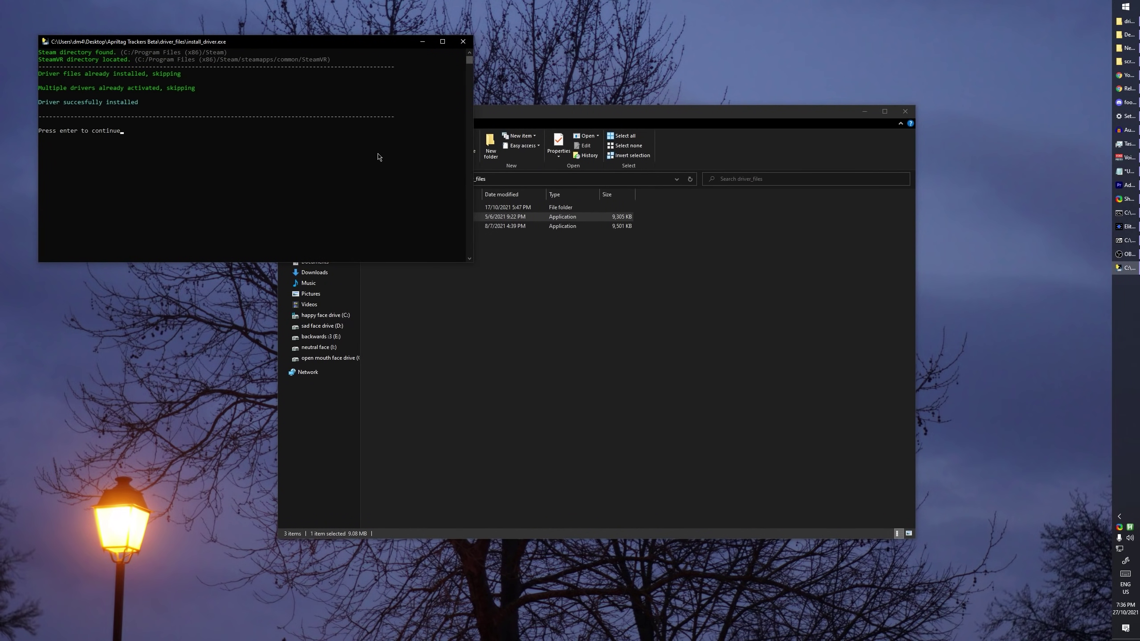
drag(41, 74, 211, 76)
click(226, 96)
key(Escape)
key(Return)
key(alt+Up)
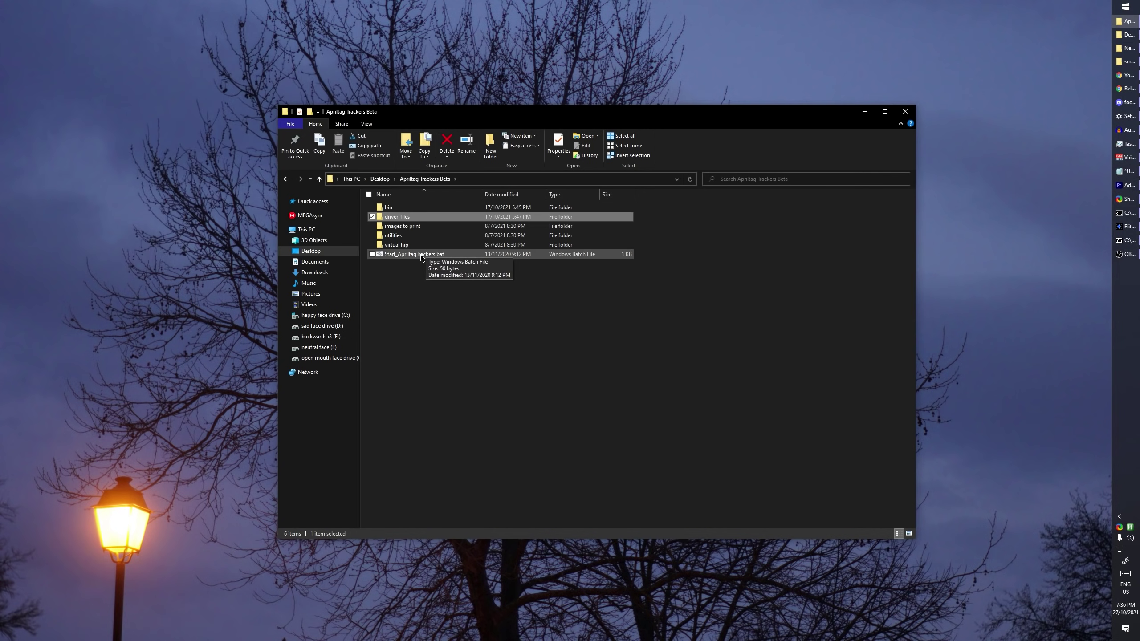
Launch Start_AprilTagTrackers.bat, position its window, and open the Params page and camera preview
double_click(452, 257)
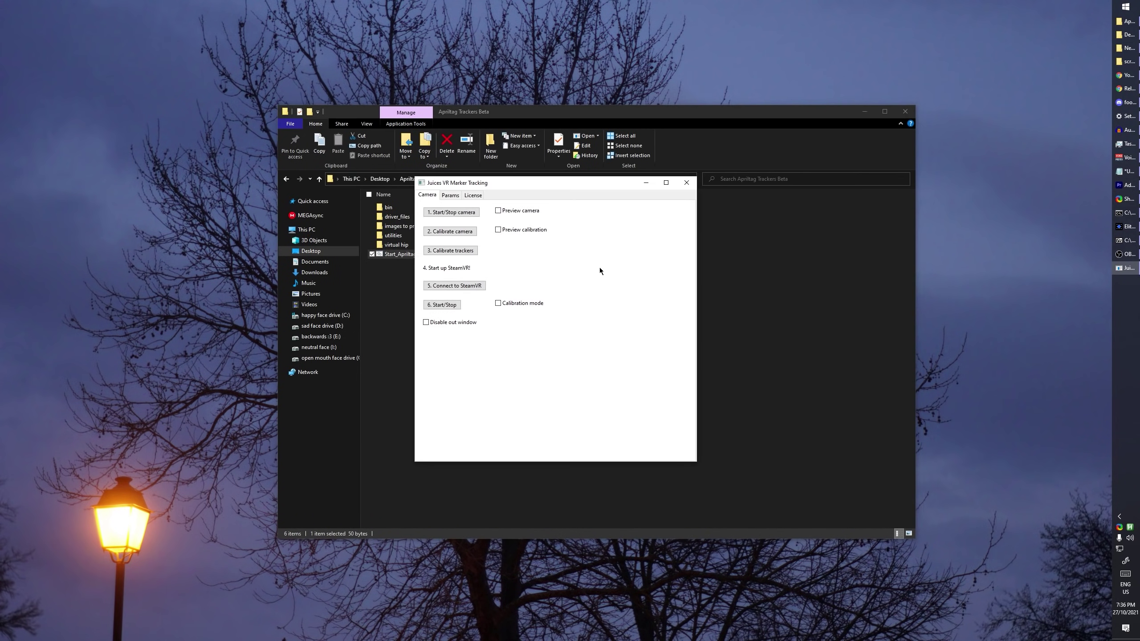
drag(530, 182, 807, 180)
click(866, 113)
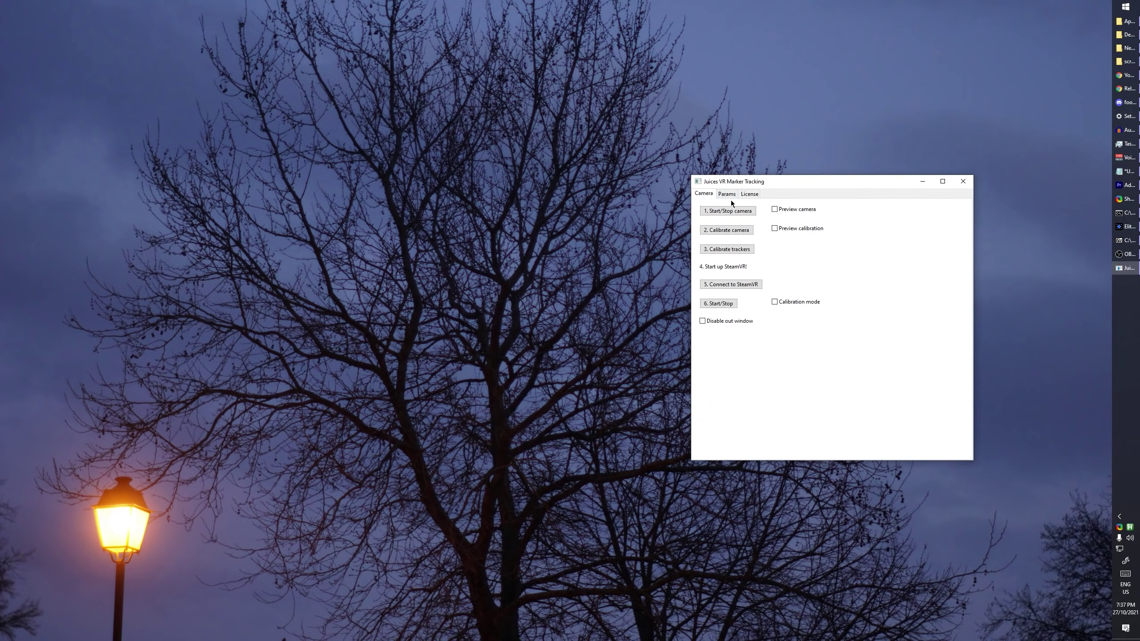
click(720, 197)
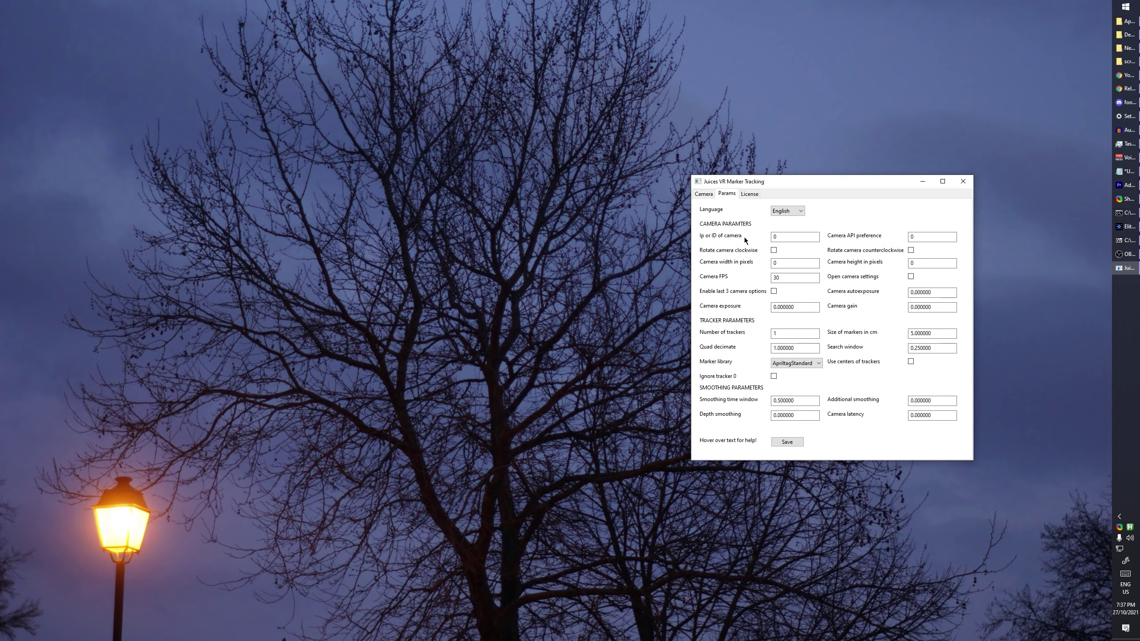
key(Tab)
click(787, 442)
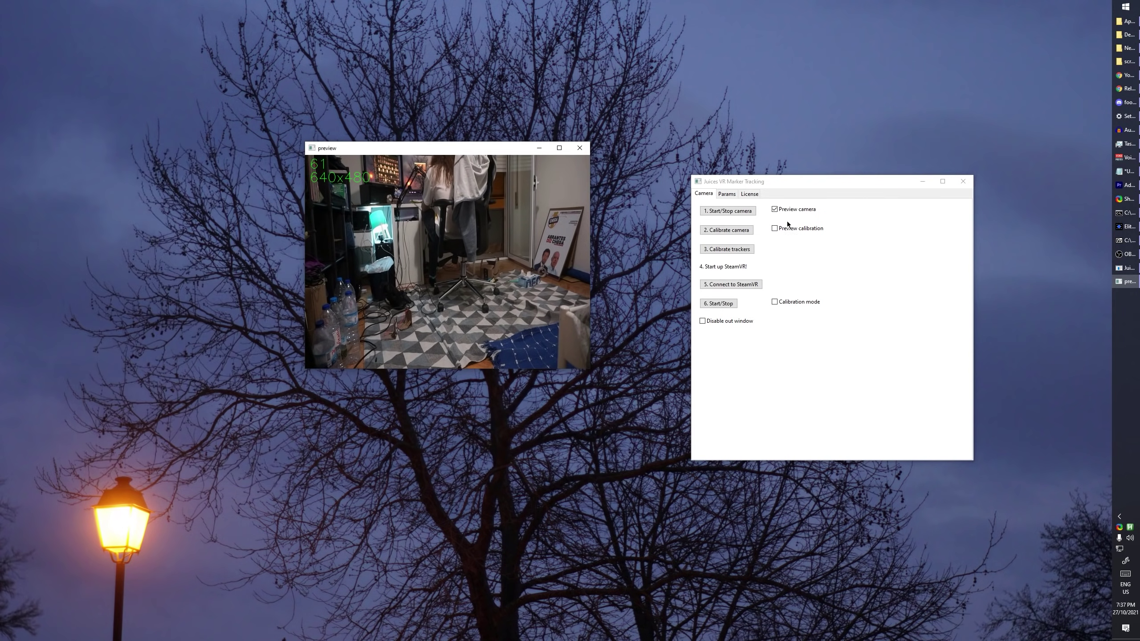
click(727, 194)
Save camera width 1280 and height 720, then restart the camera at that resolution
click(797, 265)
text(1280)
double_click(922, 263)
text(720)
click(787, 441)
click(887, 322)
click(703, 193)
click(728, 211)
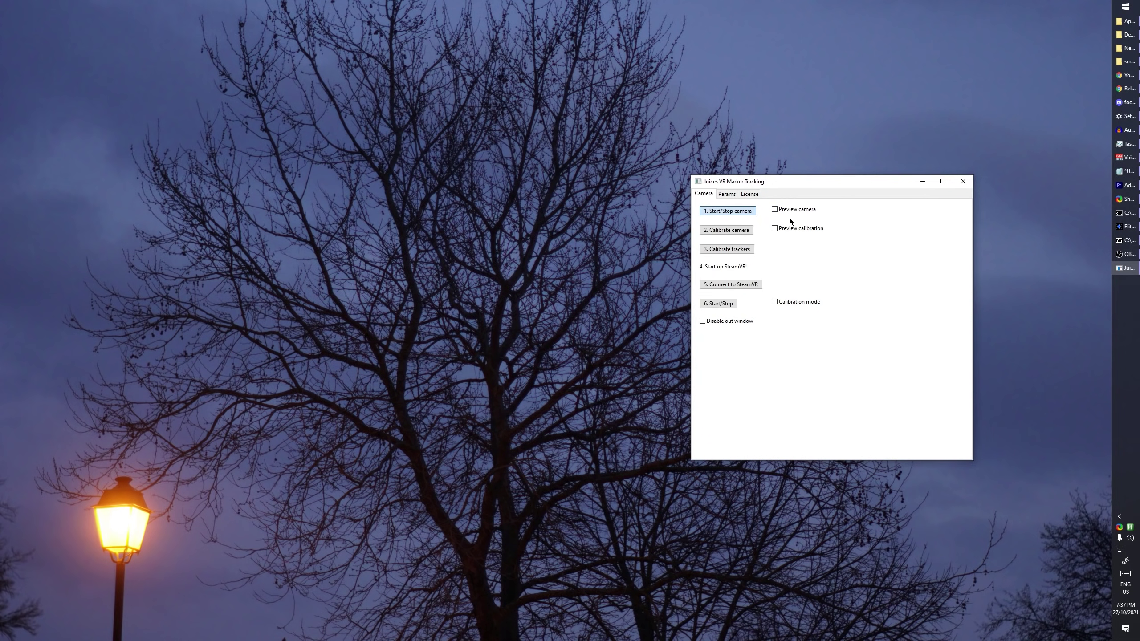
click(747, 212)
drag(760, 183, 773, 184)
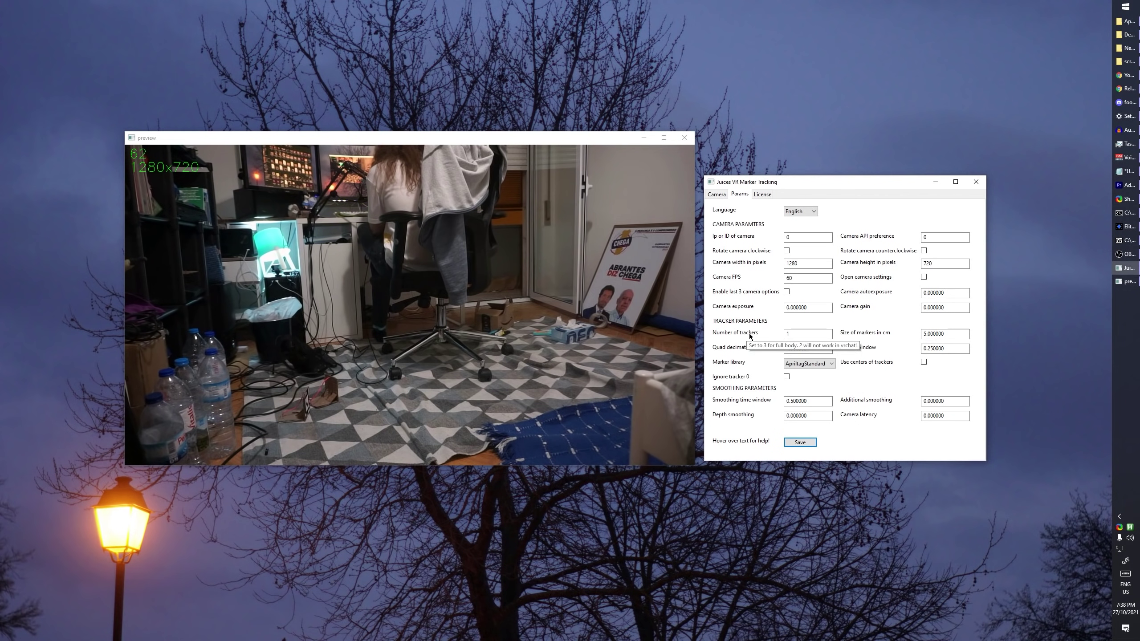
Set Number of trackers to 3, tick Ignore tracker 0, and save the parameters
click(801, 336)
key(BackSpace)
text(3)
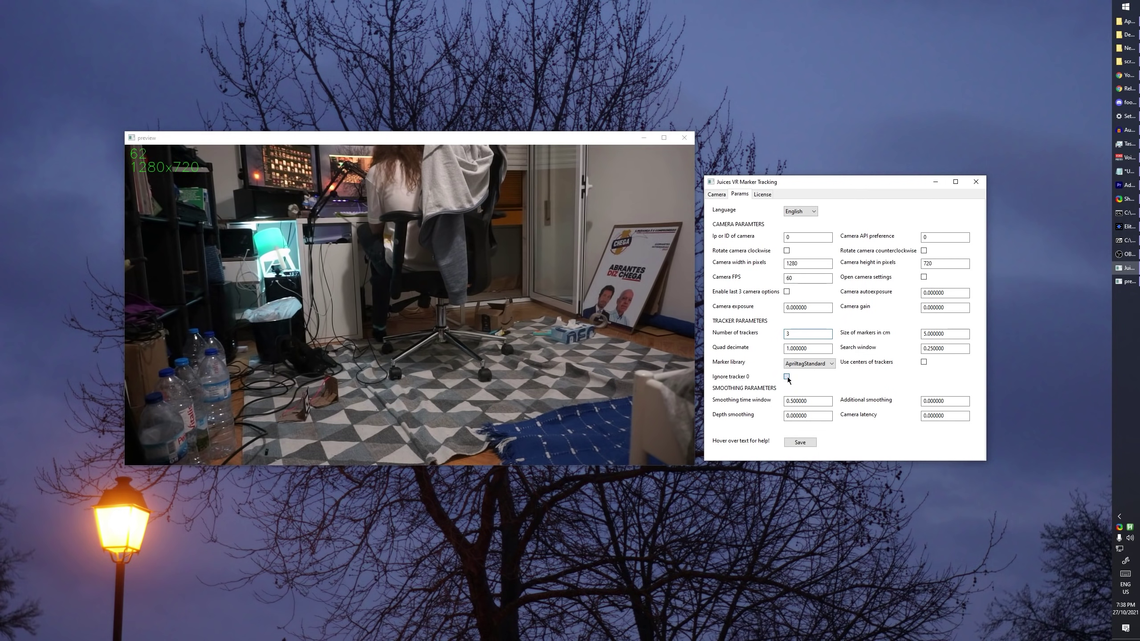
click(787, 376)
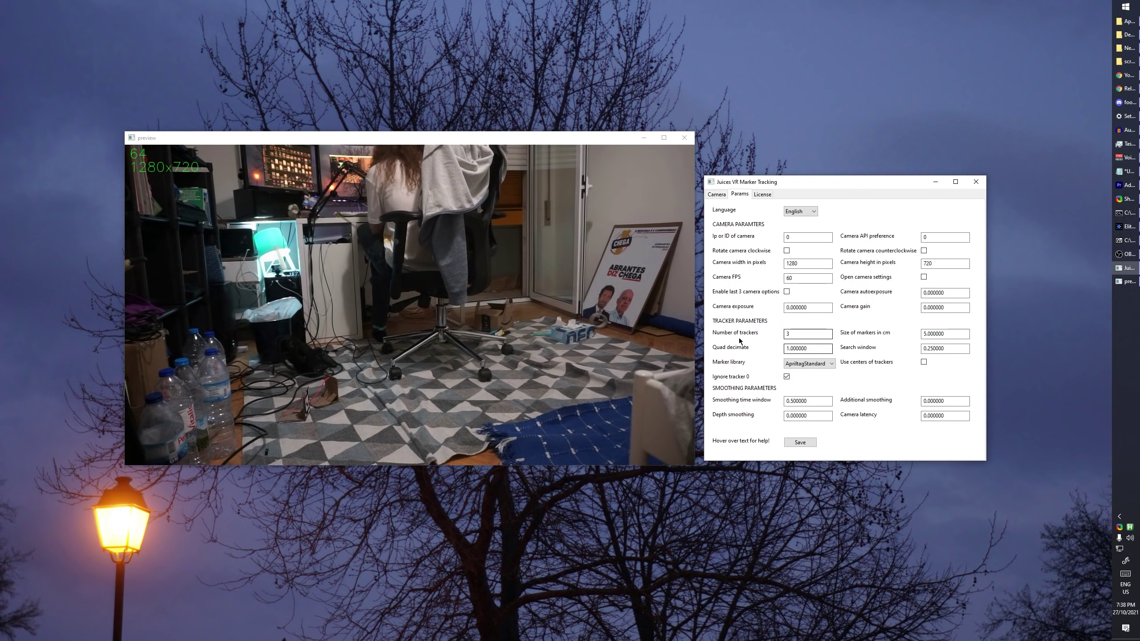
click(800, 442)
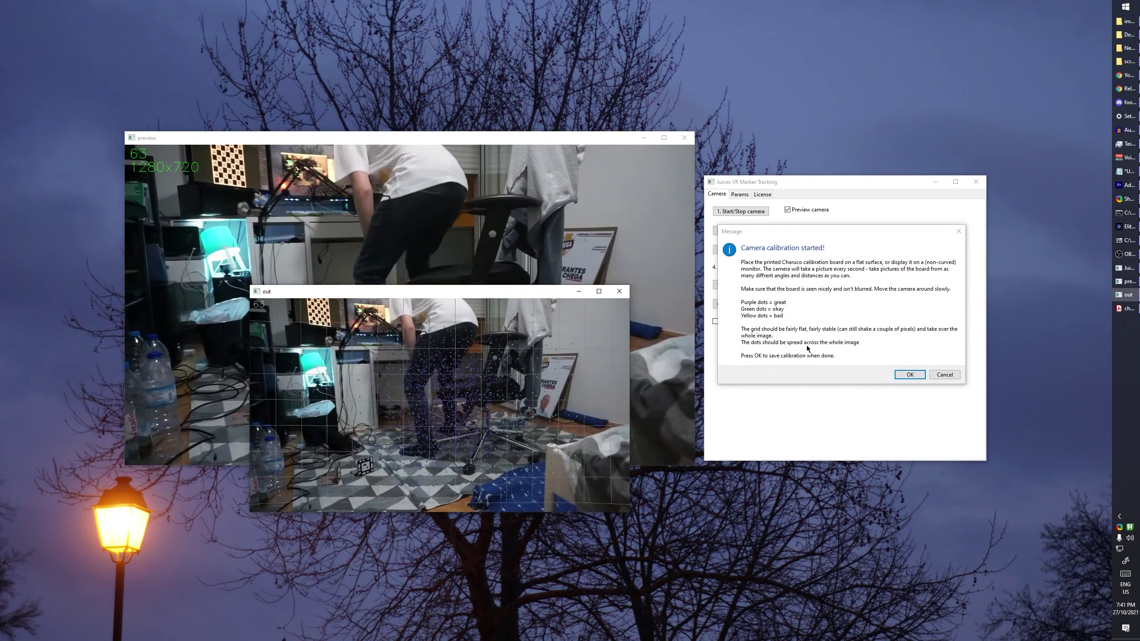
Finish the camera calibration and dismiss the Calibration complete notice
click(910, 375)
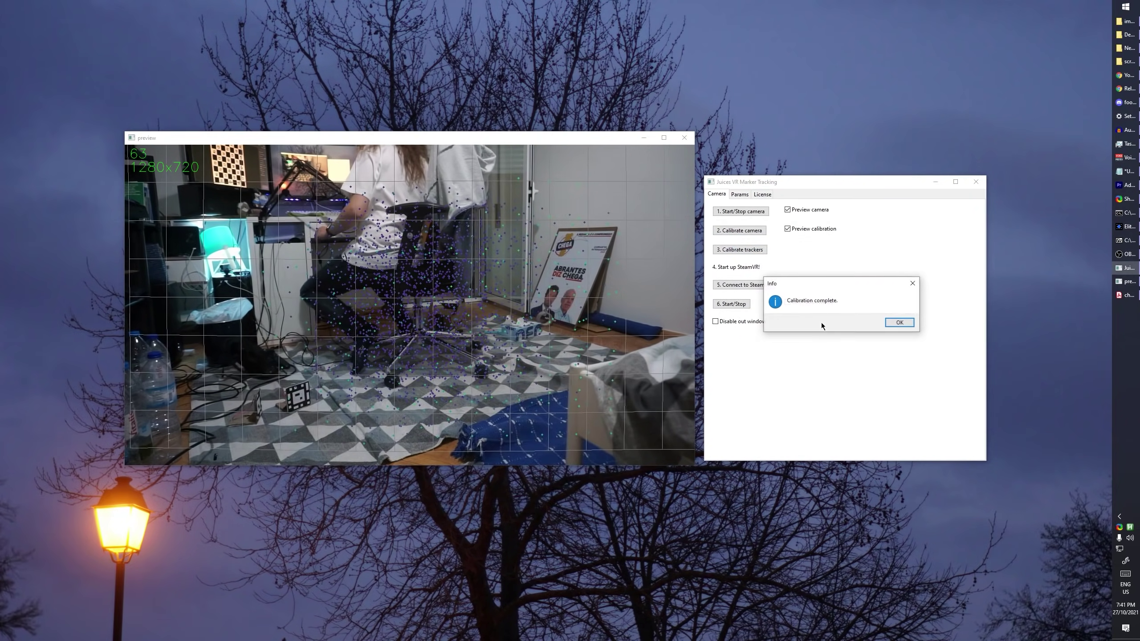
click(900, 324)
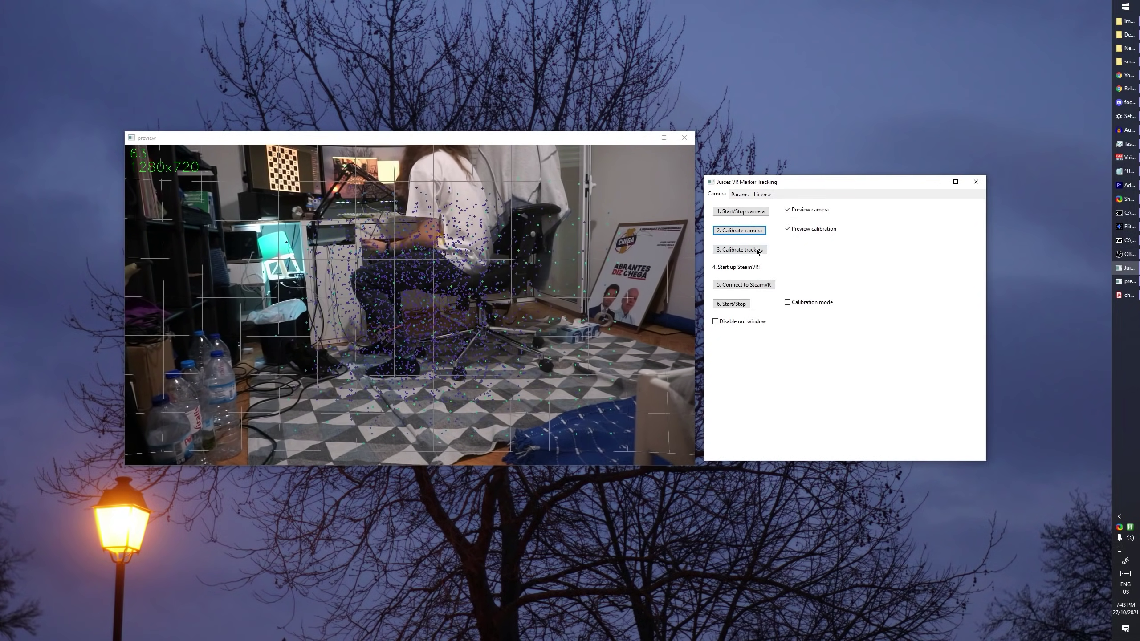
Start tracker calibration with 3. Calibrate trackers
click(750, 250)
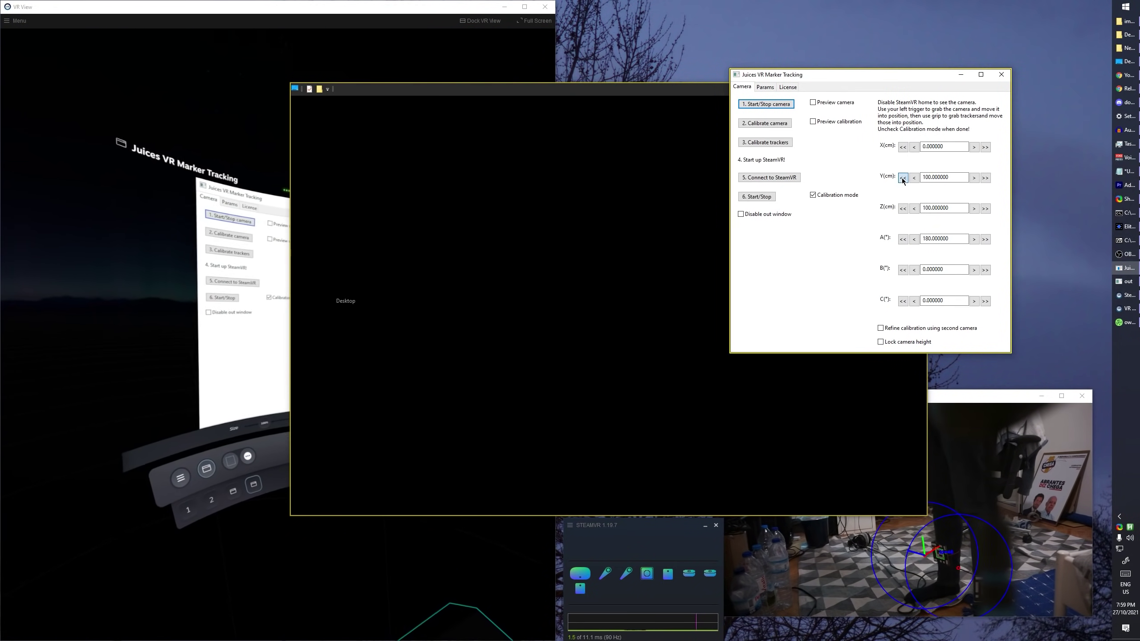
Lower the camera's Y offset to -147
click(903, 177)
click(903, 177)
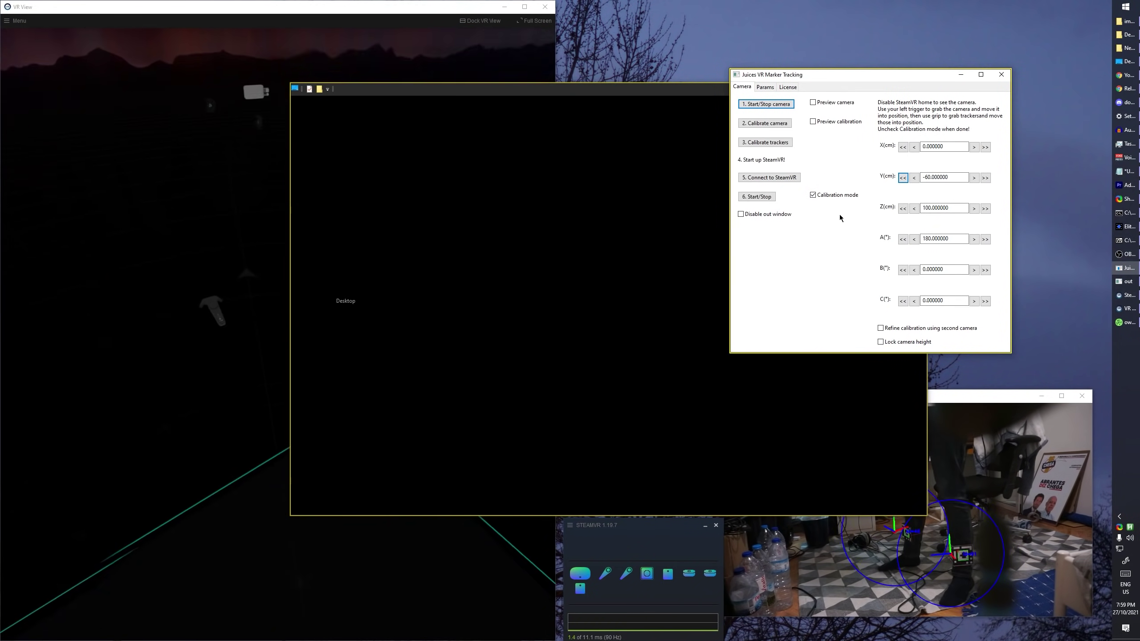
click(902, 177)
click(984, 178)
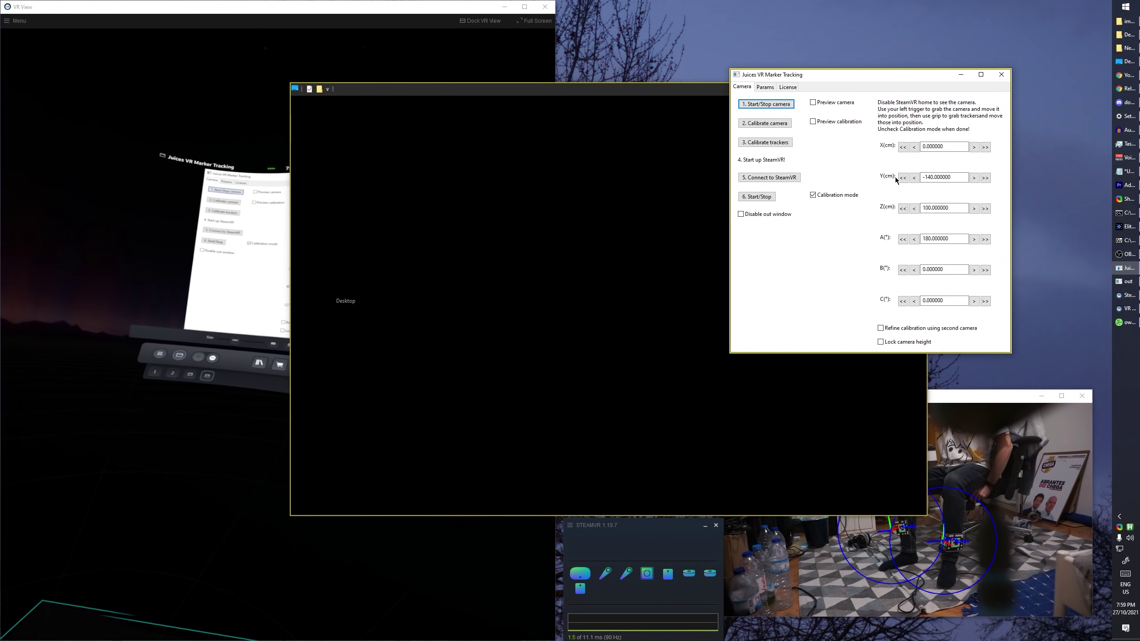
click(973, 177)
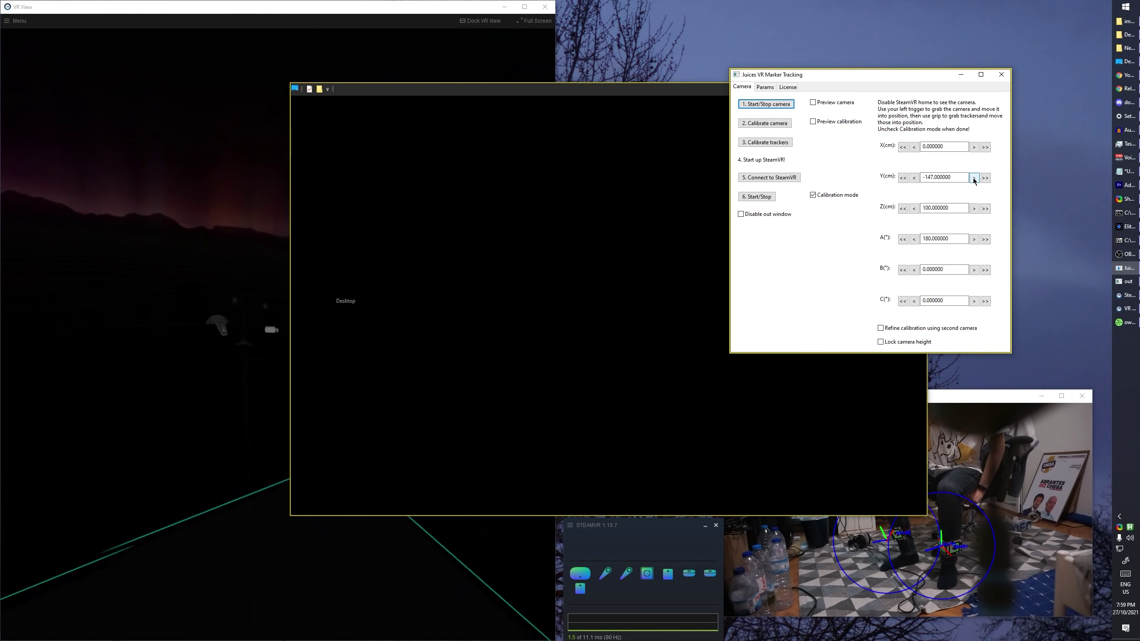
Set the camera X offset to -28, A angle to 170 and B angle to -174
click(903, 147)
click(903, 209)
click(974, 147)
click(974, 147)
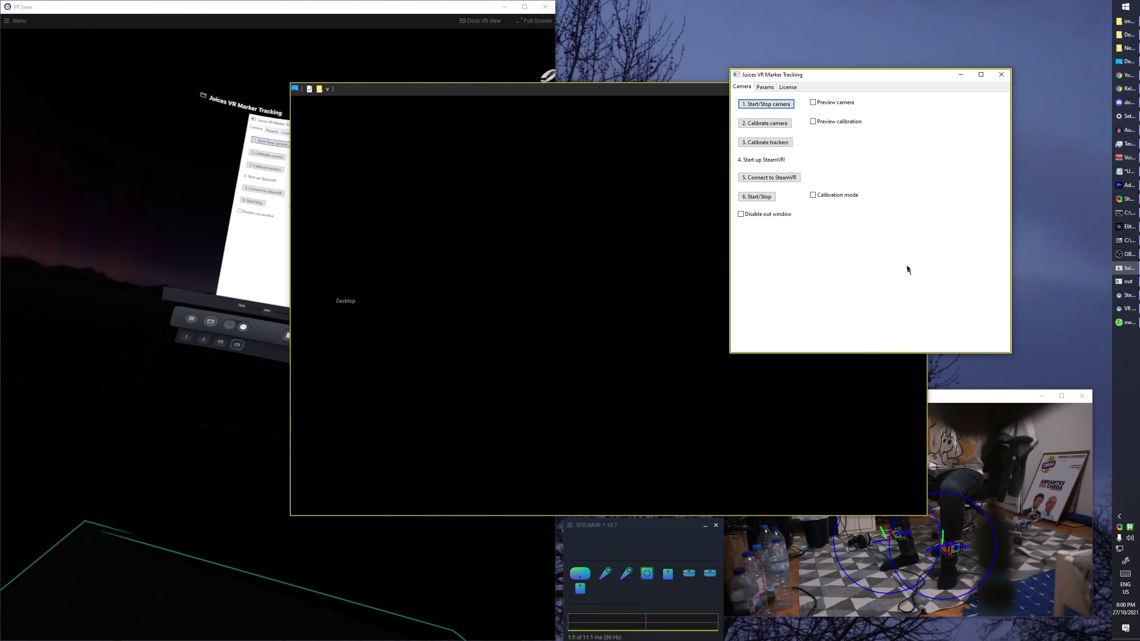
click(903, 269)
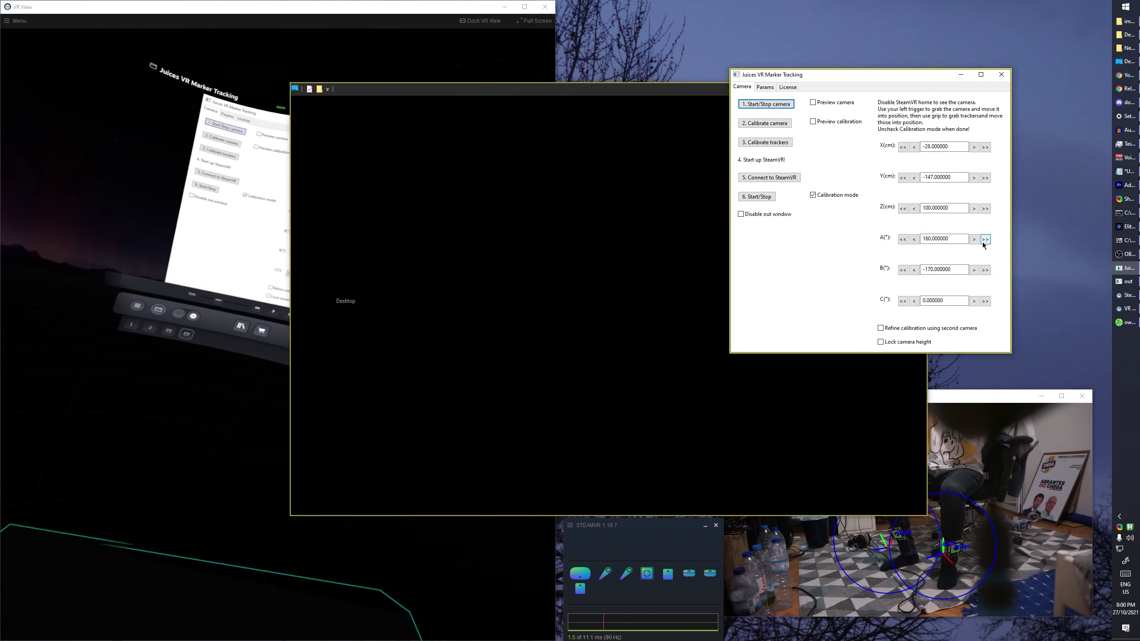
click(985, 239)
click(985, 239)
click(914, 270)
click(914, 270)
click(914, 269)
click(914, 270)
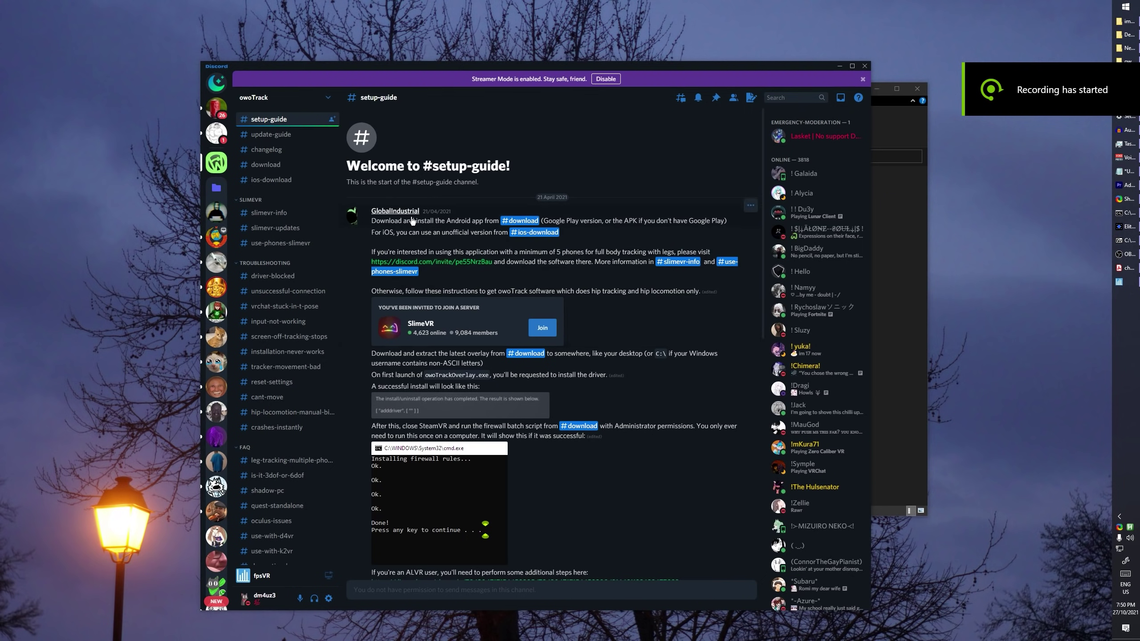
Open the owoTrack #download channel and follow the Windows overlay download link
scroll(320, 192, up, 1)
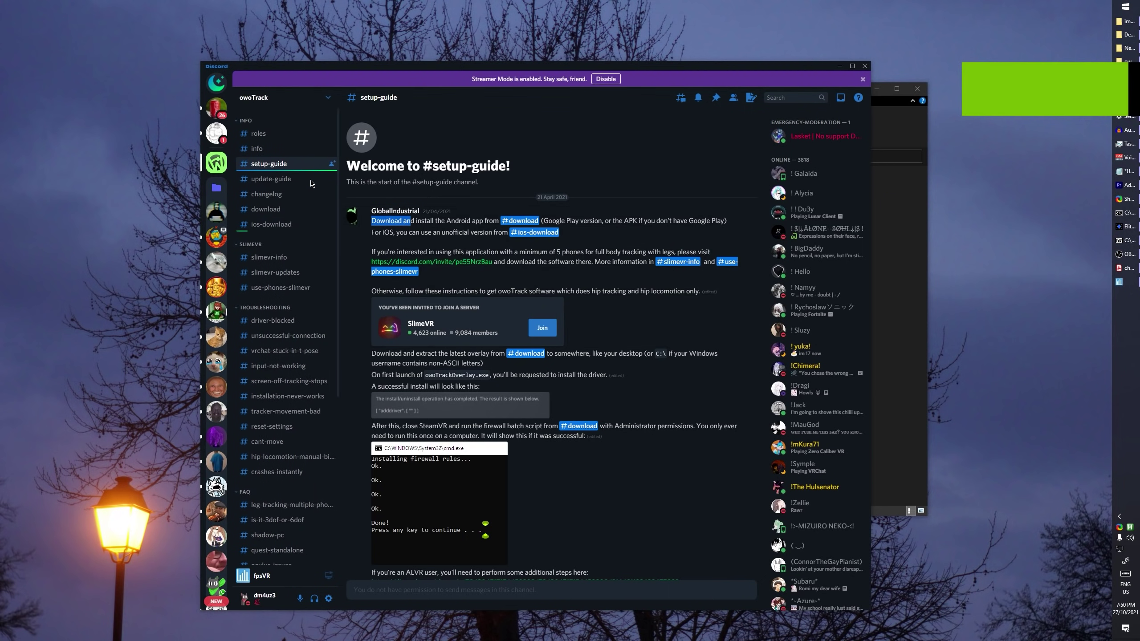
click(516, 221)
drag(371, 408, 714, 422)
click(729, 419)
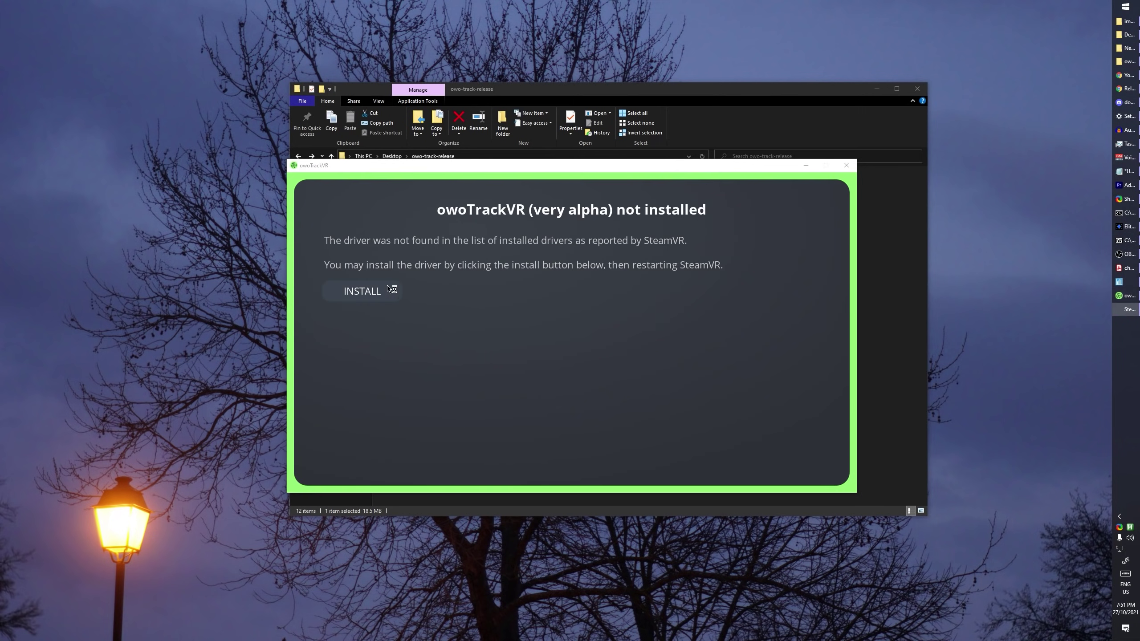
Install the owoTrack driver into SteamVR and restart SteamVR
click(384, 289)
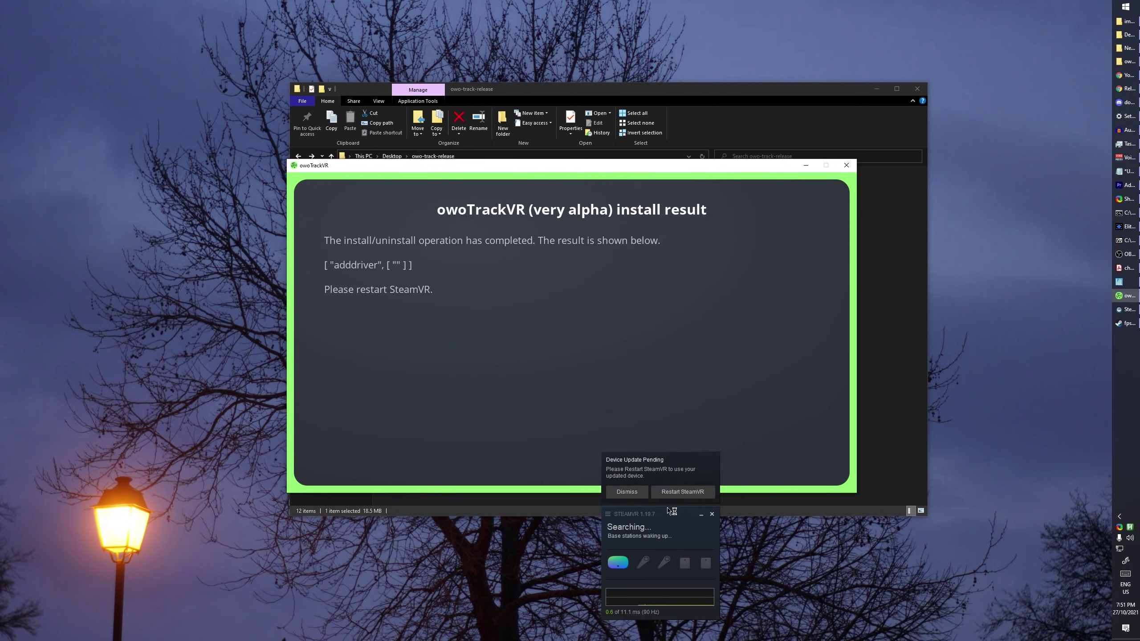
click(683, 492)
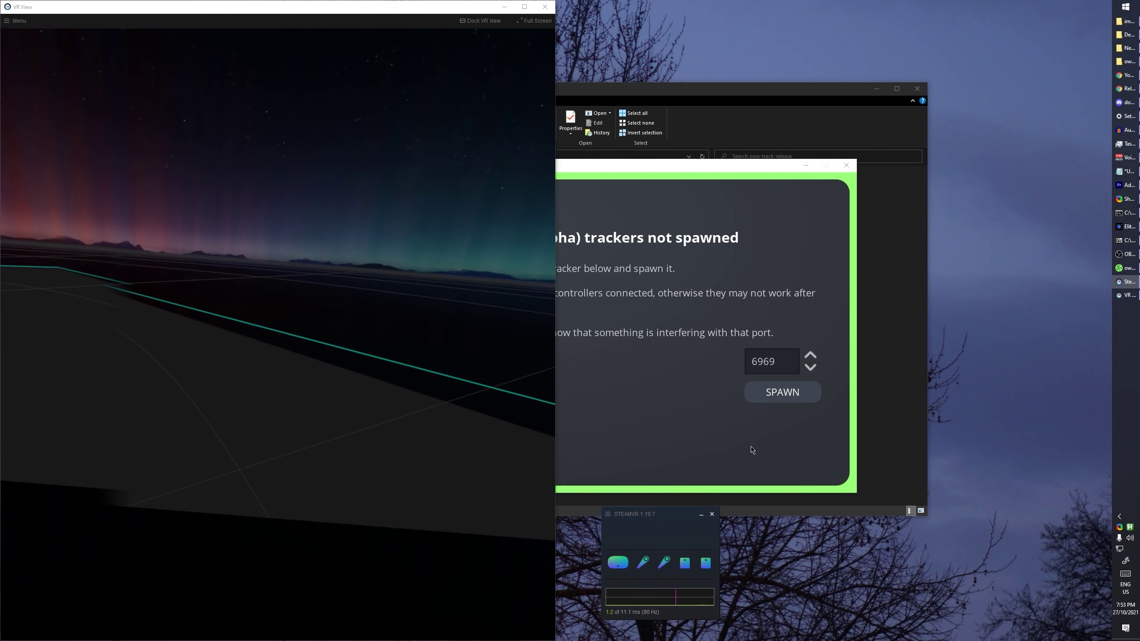
Spawn the phone tracker on port 6969 and run the compass, 3-second forward and 1-second down calibrations
click(736, 449)
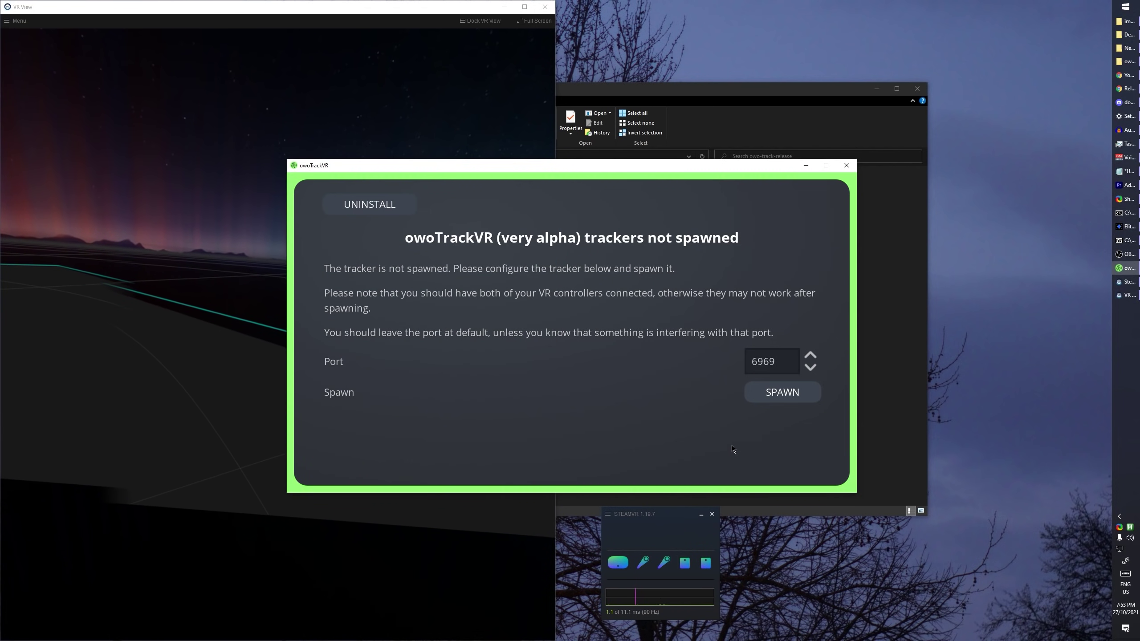
click(773, 392)
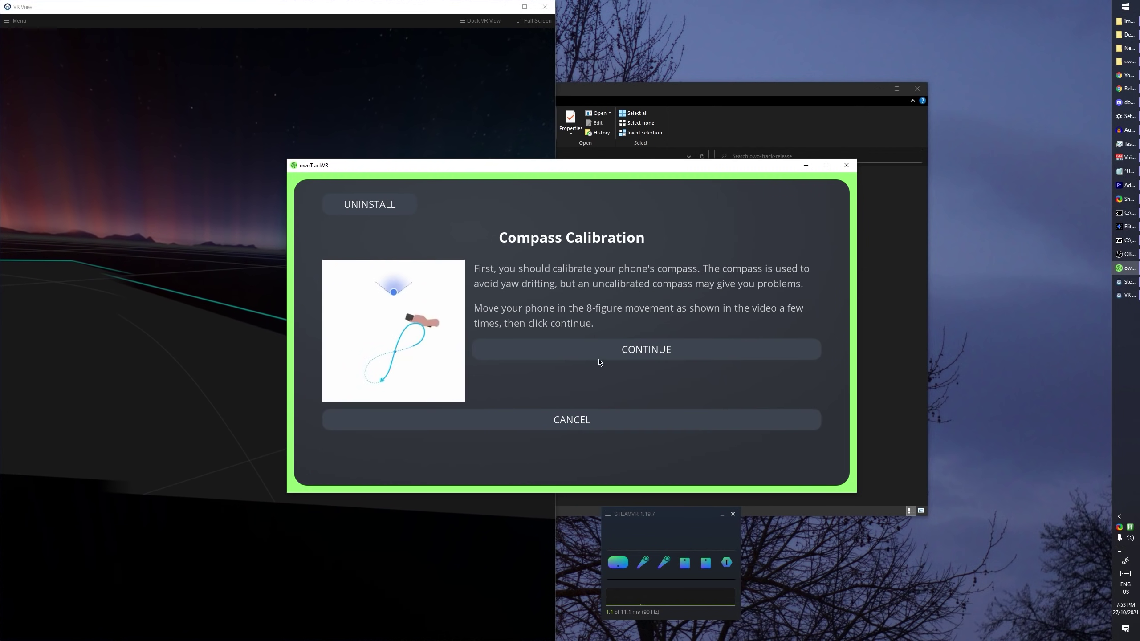
click(602, 359)
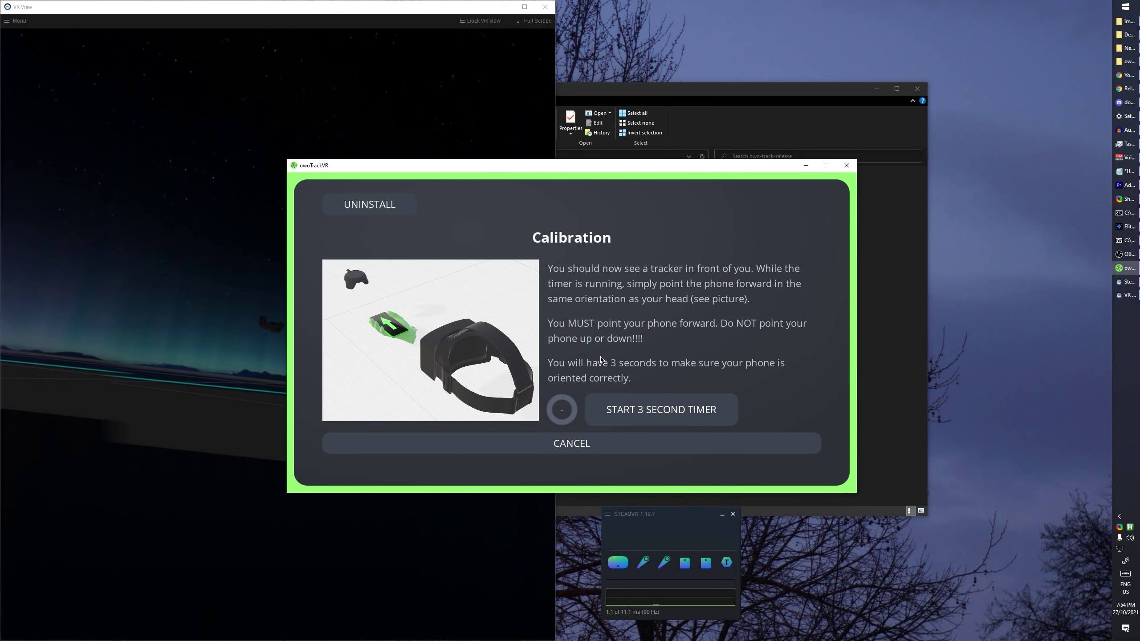
click(678, 406)
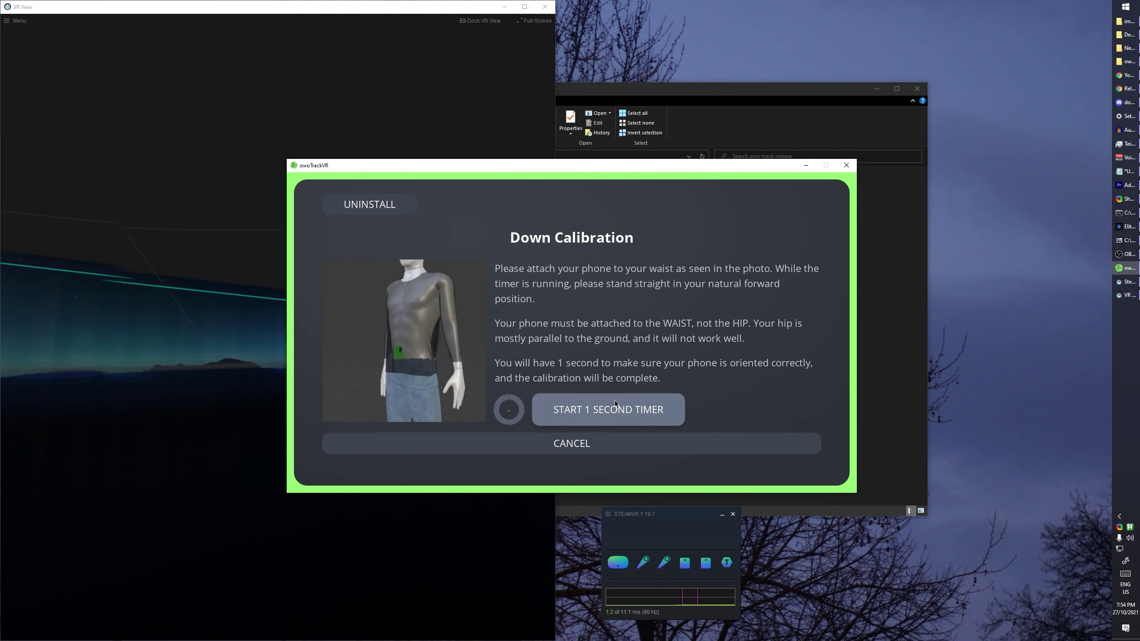
click(614, 401)
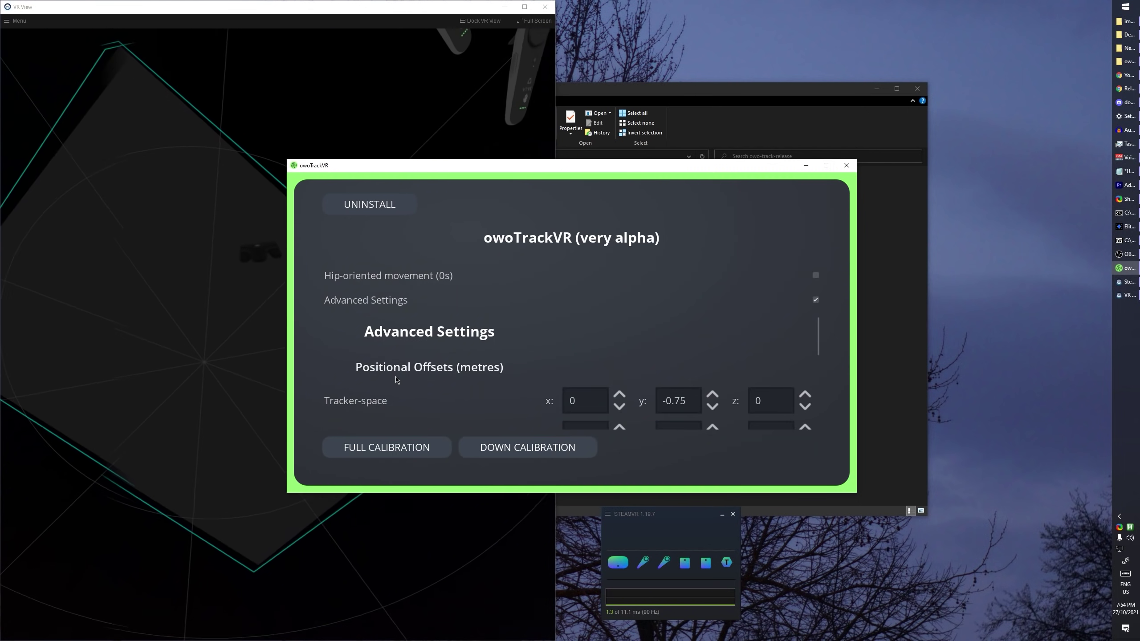
click(238, 316)
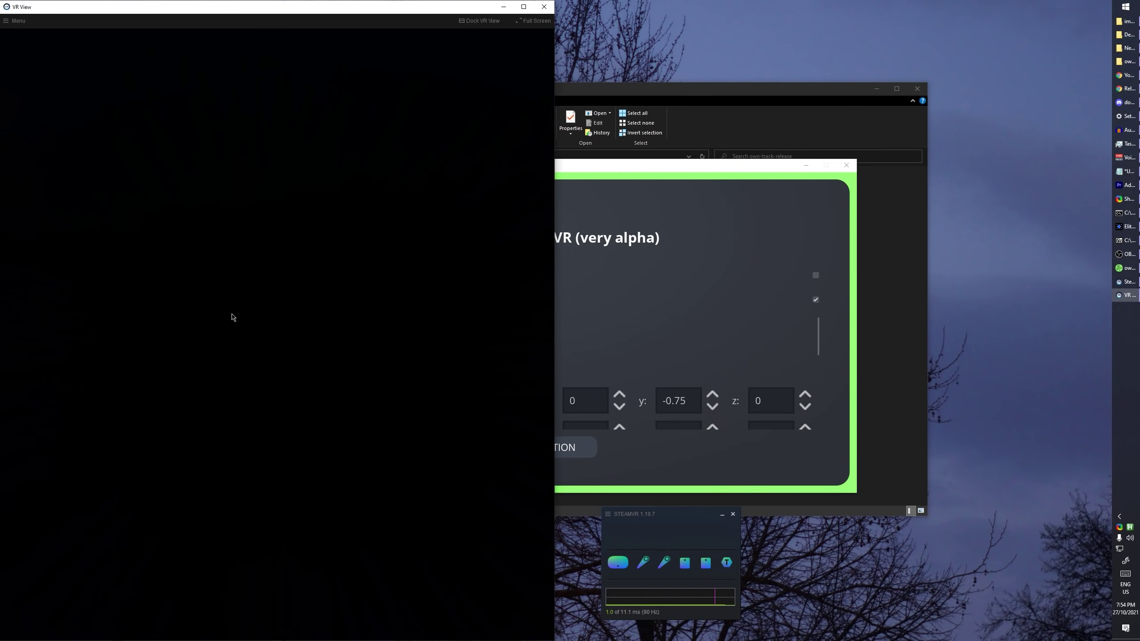